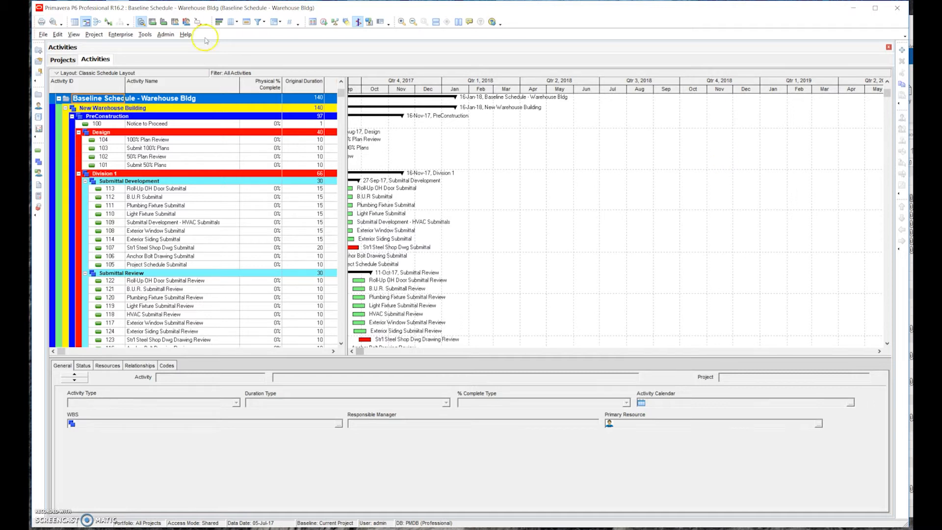
- Examine how the warehouse baseline schedule is broken down by collapsing and expanding its PreConstruction and Construction branches
click(72, 117)
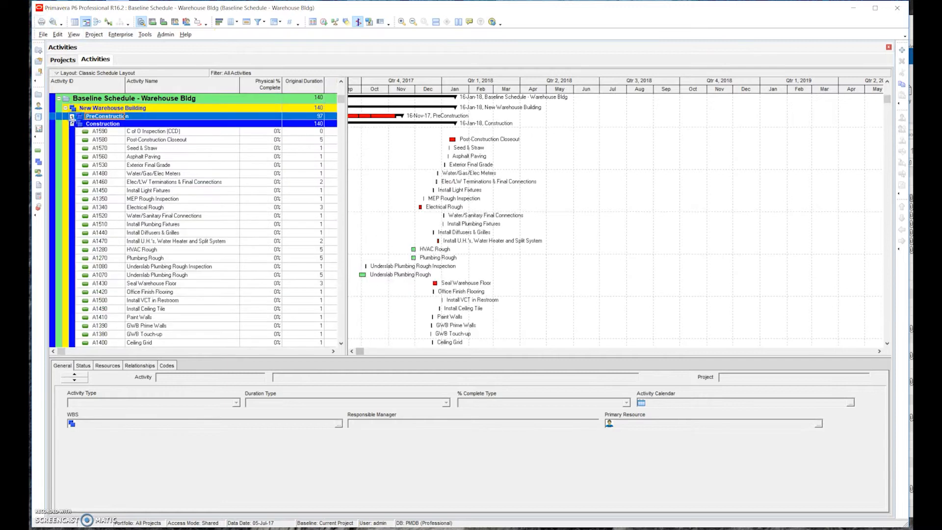
click(71, 126)
click(72, 125)
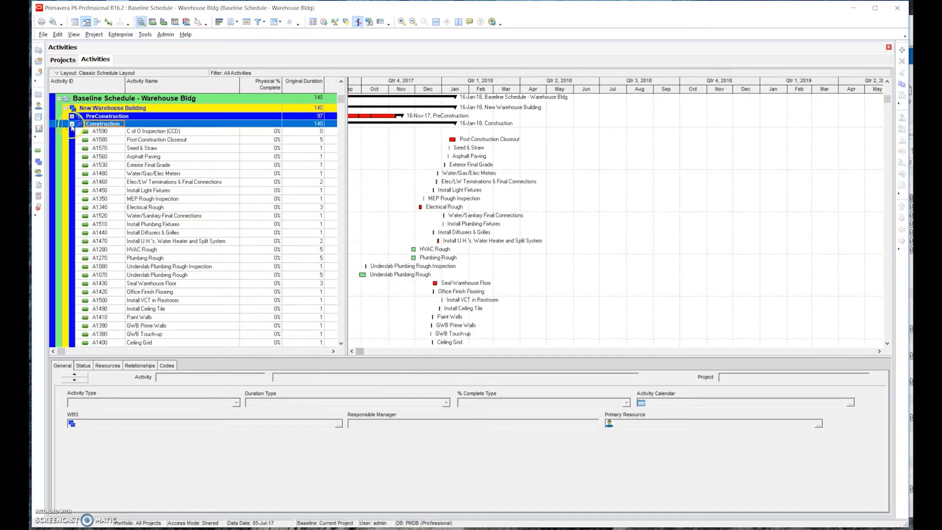
click(70, 134)
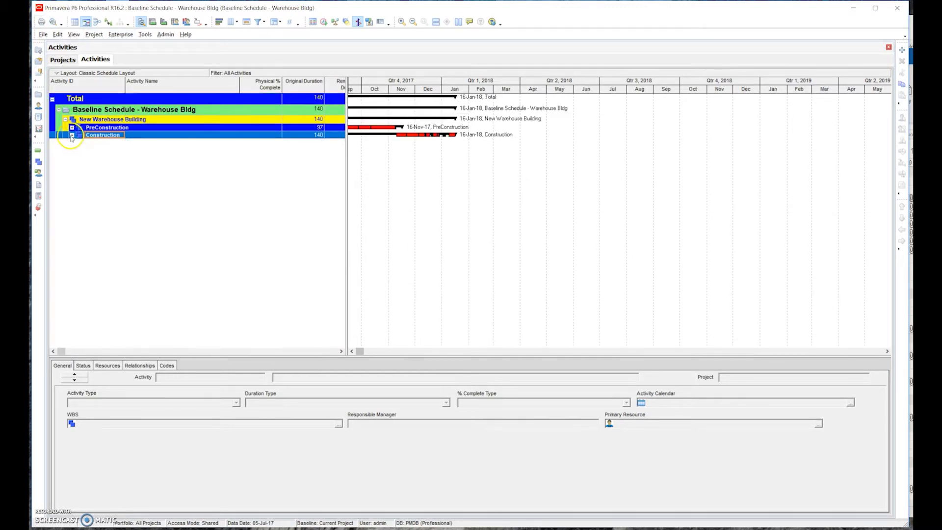
drag(341, 126, 349, 91)
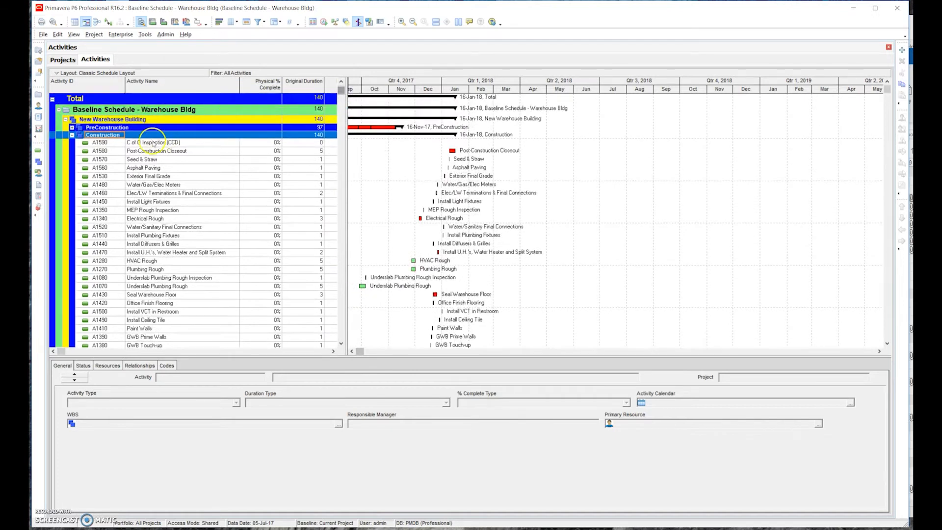
click(73, 135)
click(72, 128)
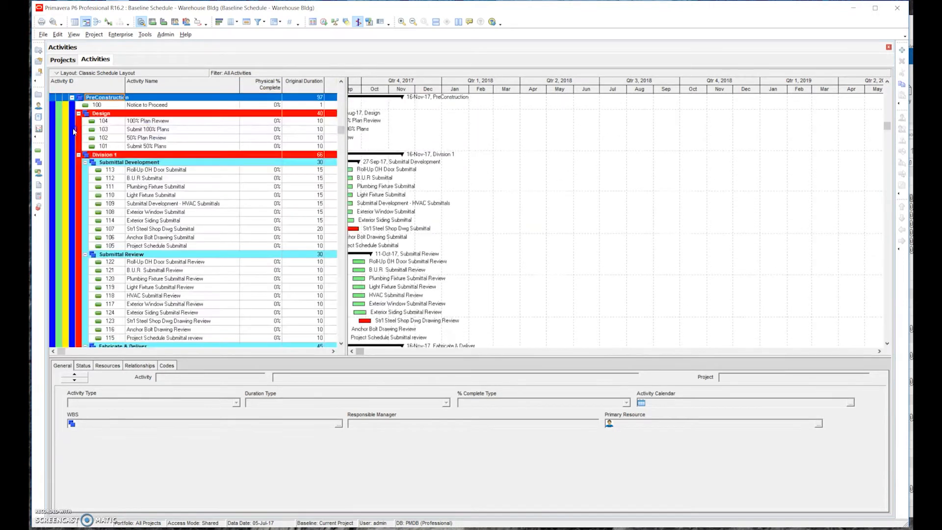
click(341, 131)
drag(341, 131, 341, 91)
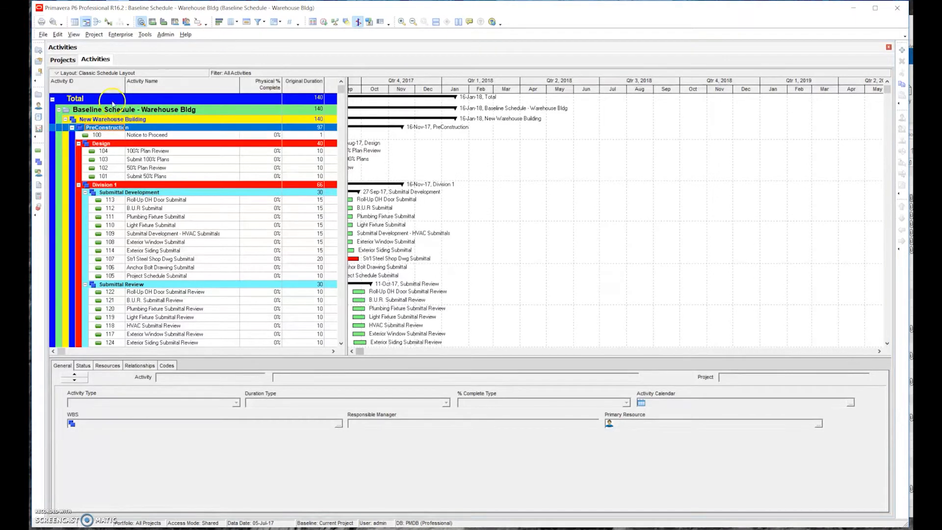
- Open the project Prelim Schedule - Sample Project 10-10-2018 from the projects list
click(63, 60)
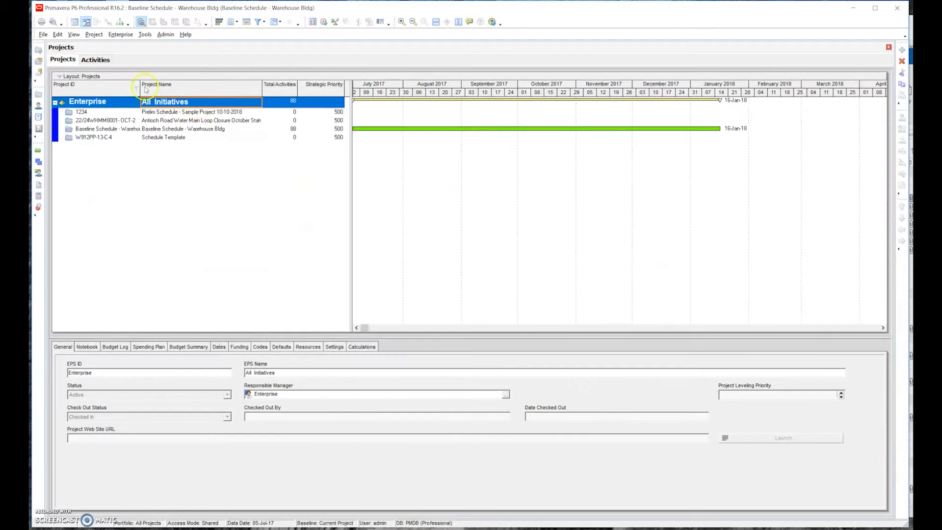
right_click(181, 114)
click(206, 122)
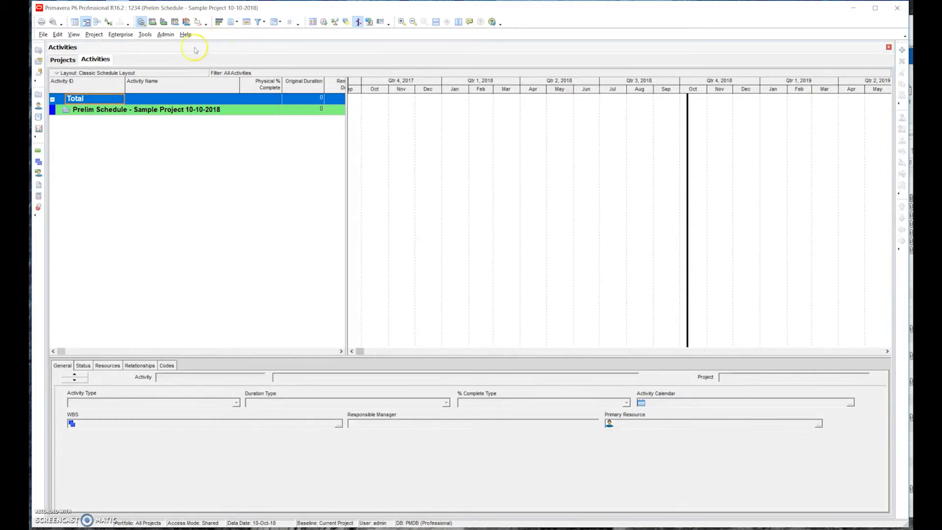
- Show the work breakdown structure of the open project and widen its table to include the Total Activities column
click(122, 34)
mouse_move(98, 35)
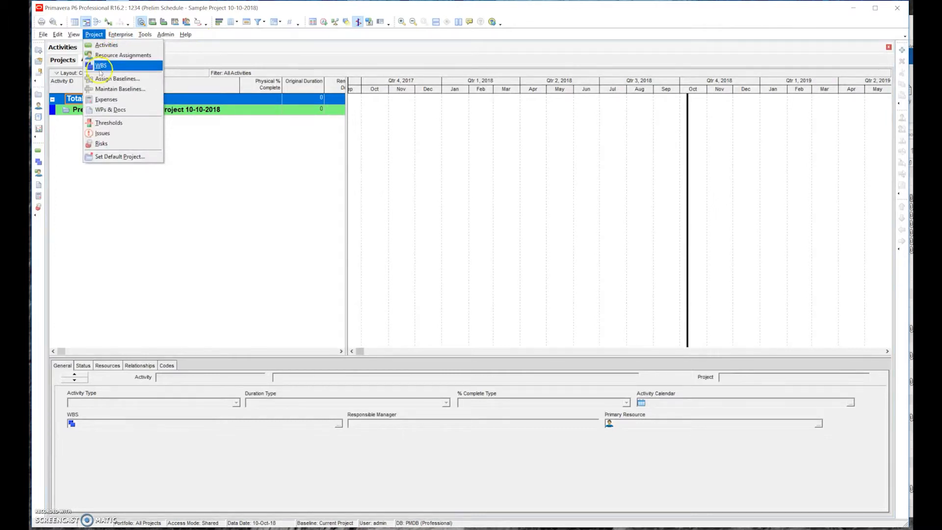
click(102, 66)
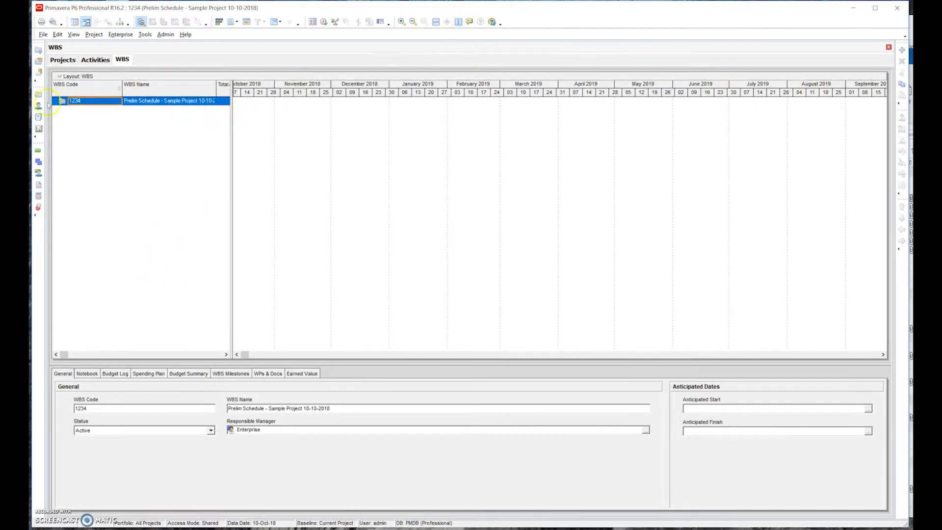
drag(231, 98, 285, 105)
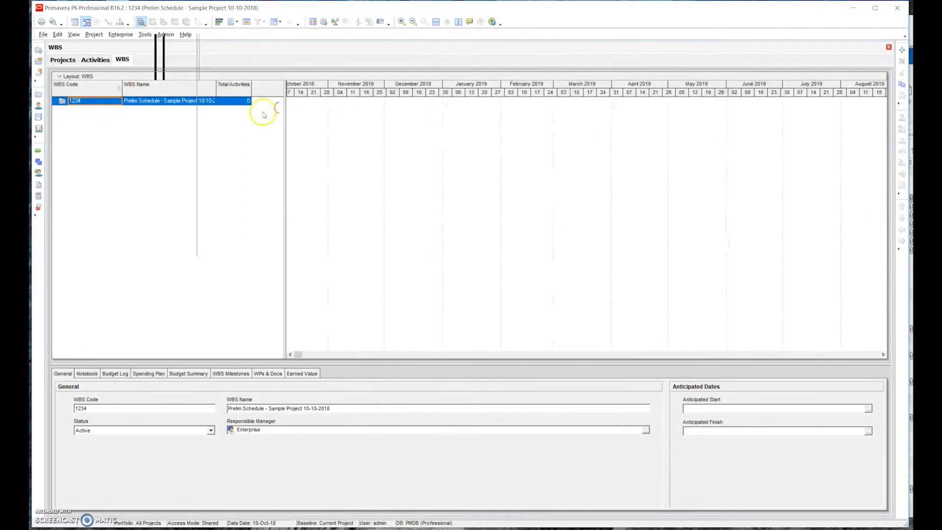
- Add a WBS element named PreCon under the project's root
click(903, 51)
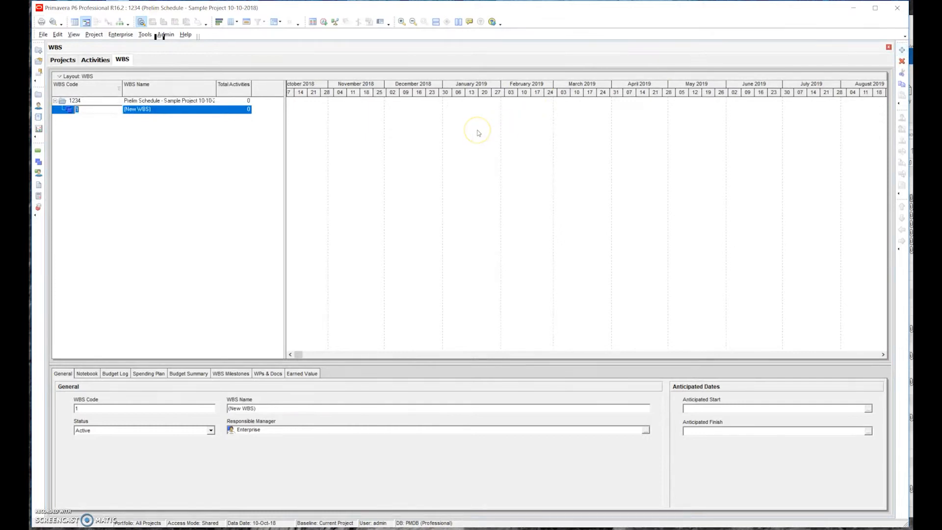
click(154, 111)
click(155, 111)
text(PreCon)
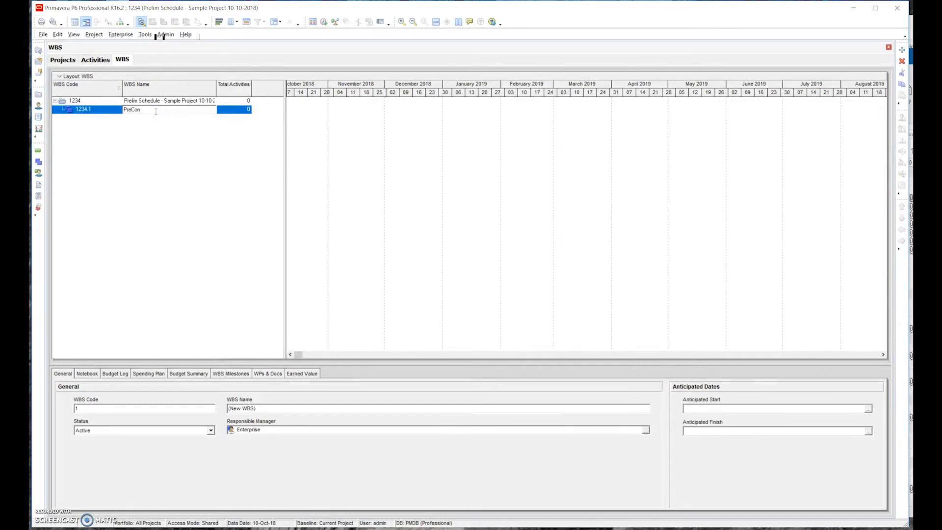
key(Return)
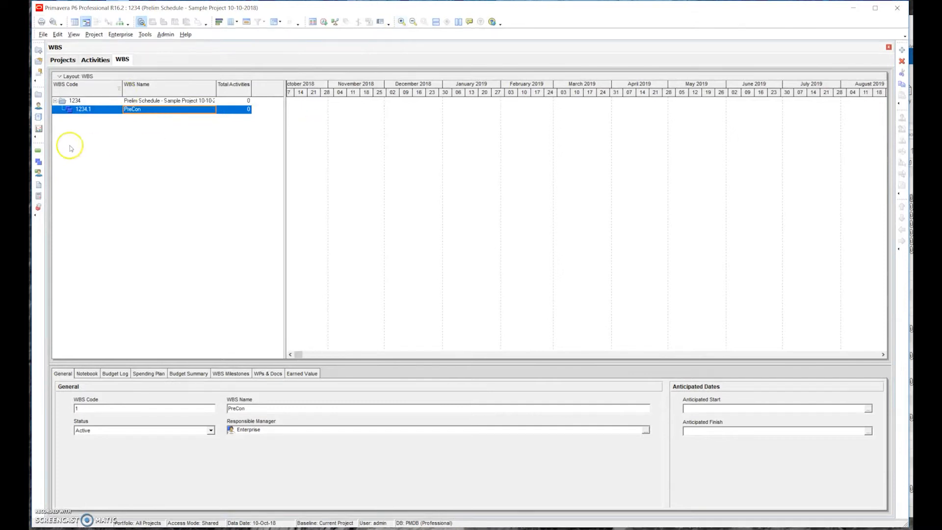
- Add a WBS element named Construction and outdent it to the same level as PreCon
click(136, 101)
click(136, 110)
click(902, 50)
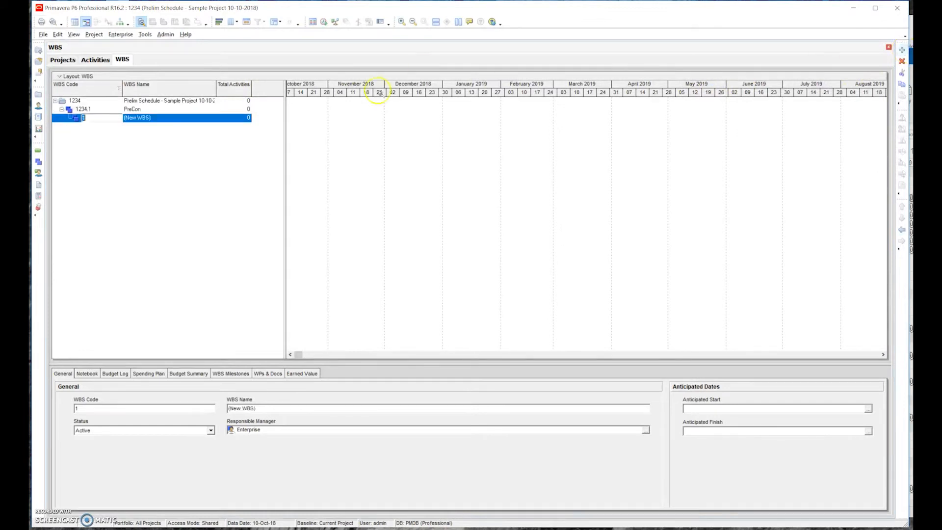
click(162, 121)
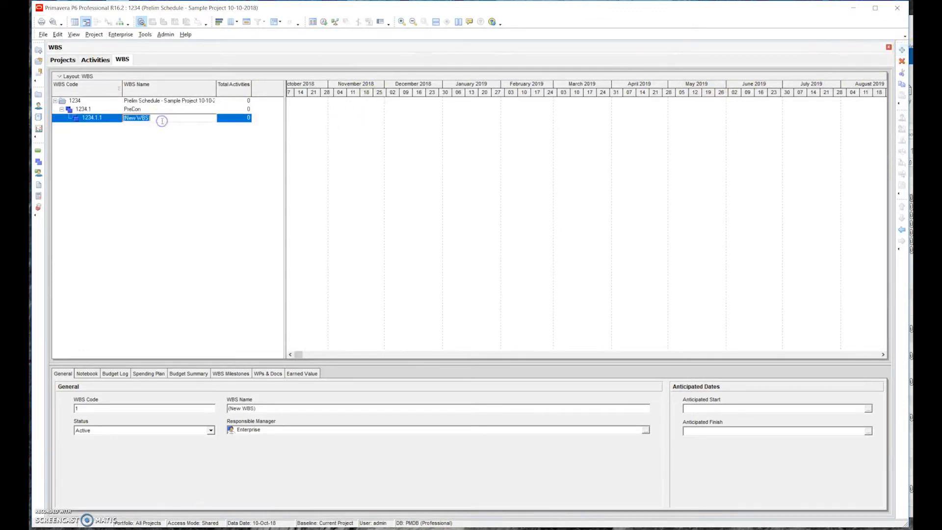
text(Construction)
key(Return)
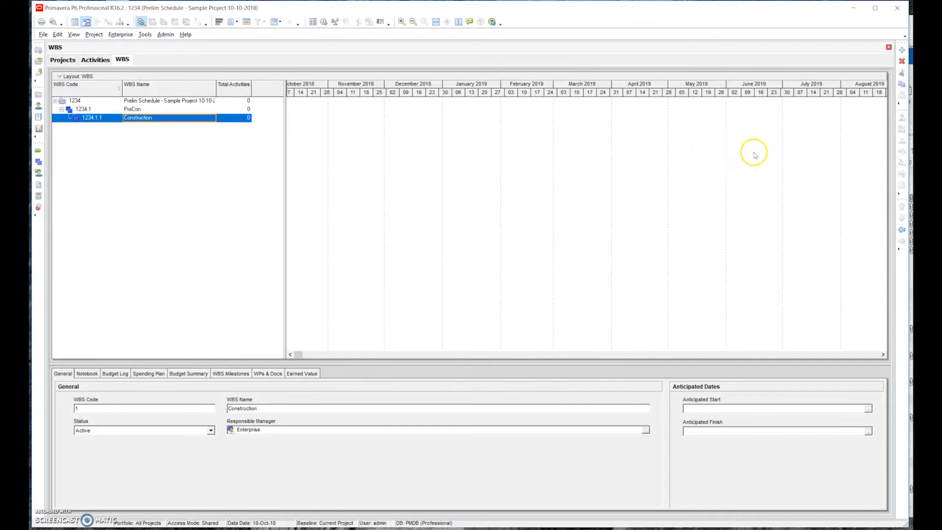
click(902, 231)
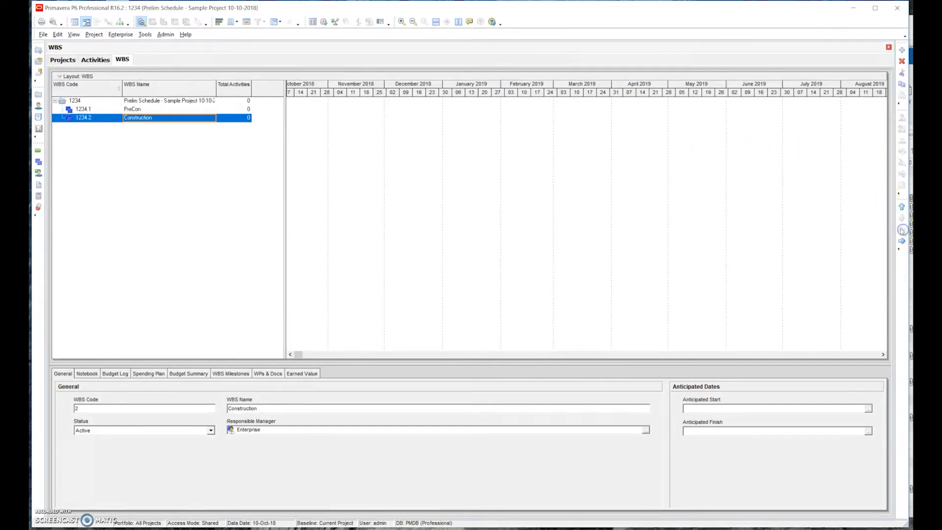
- Add a WBS element named Post-Construction under the project's root and move it below Construction
click(168, 101)
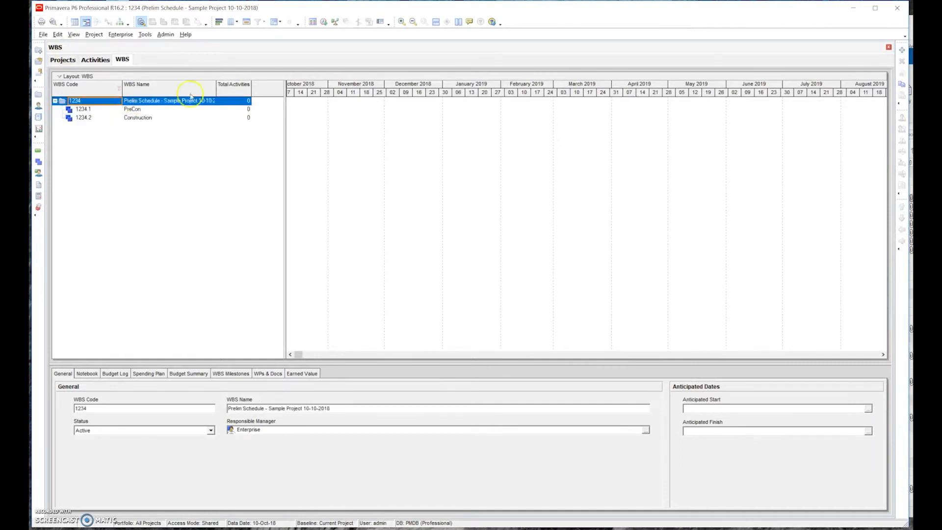
click(902, 49)
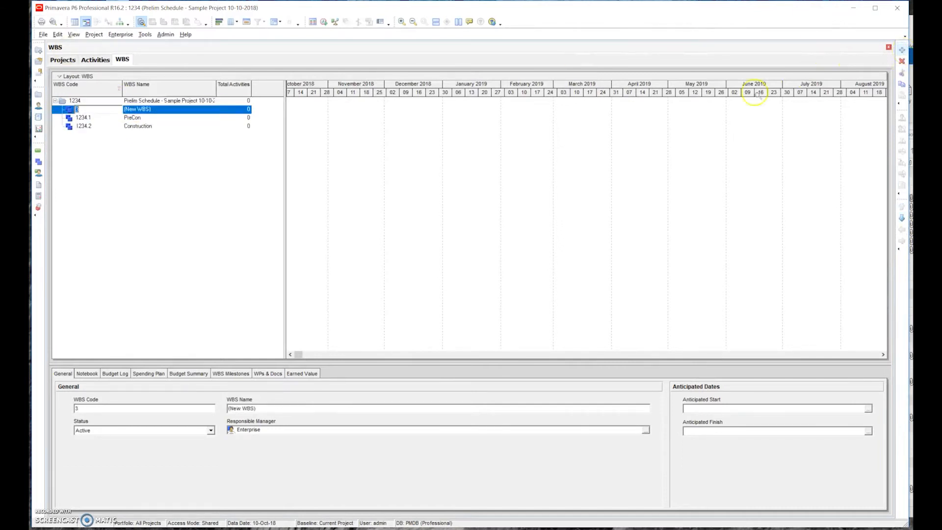
click(174, 110)
click(174, 110)
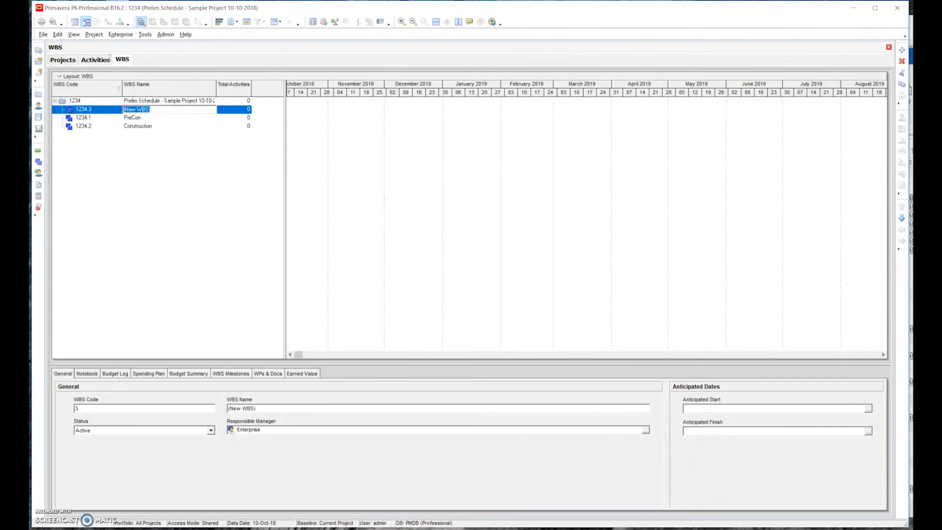
text(Post-Construction)
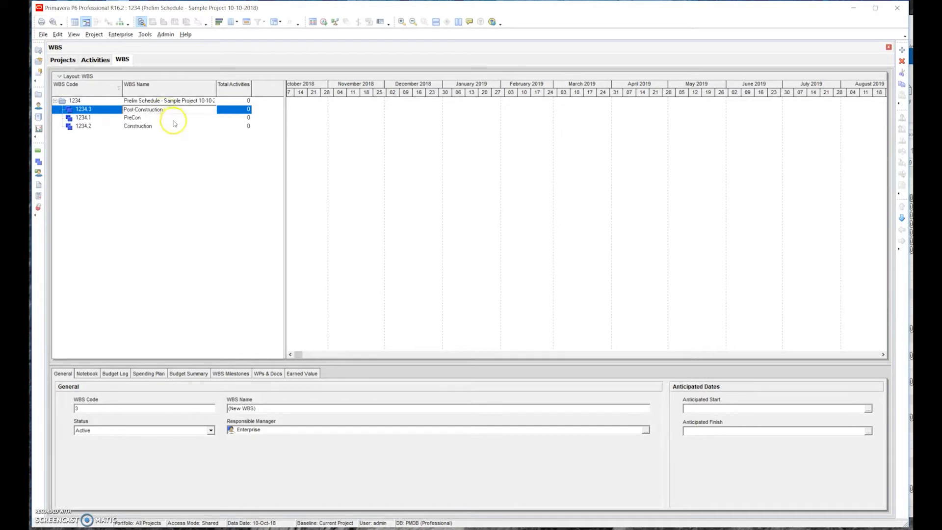
click(174, 119)
click(176, 111)
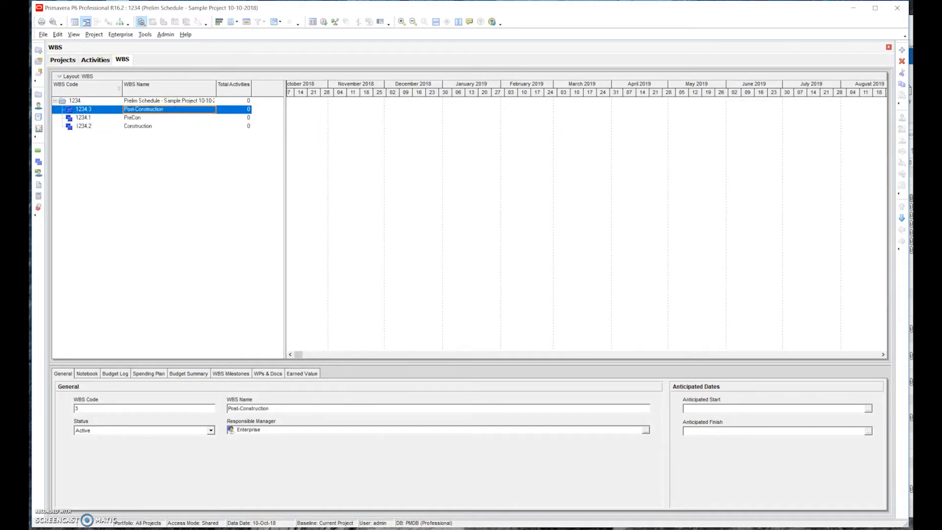
click(902, 218)
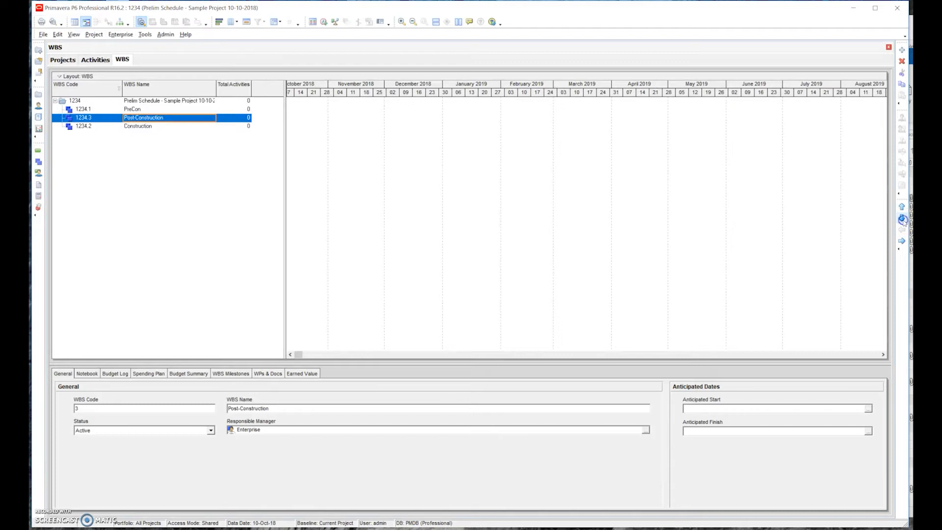
click(902, 219)
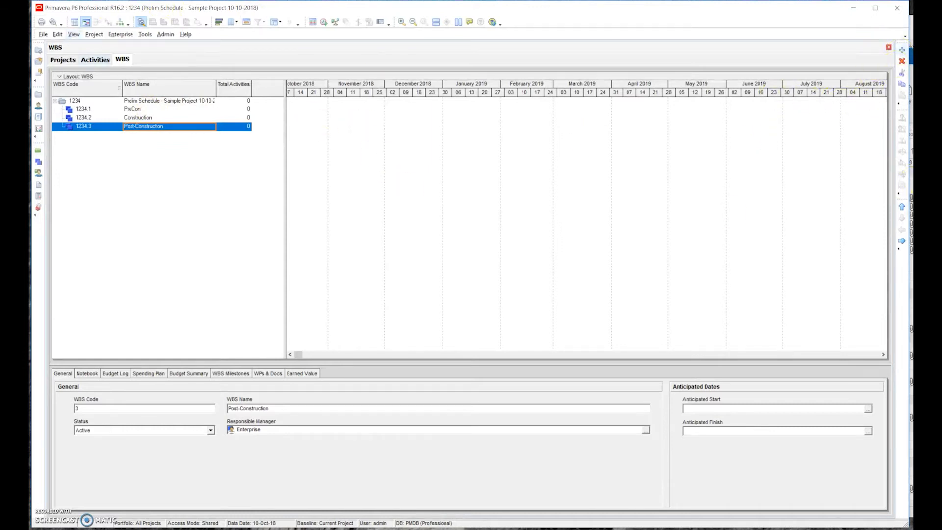
click(144, 35)
click(167, 35)
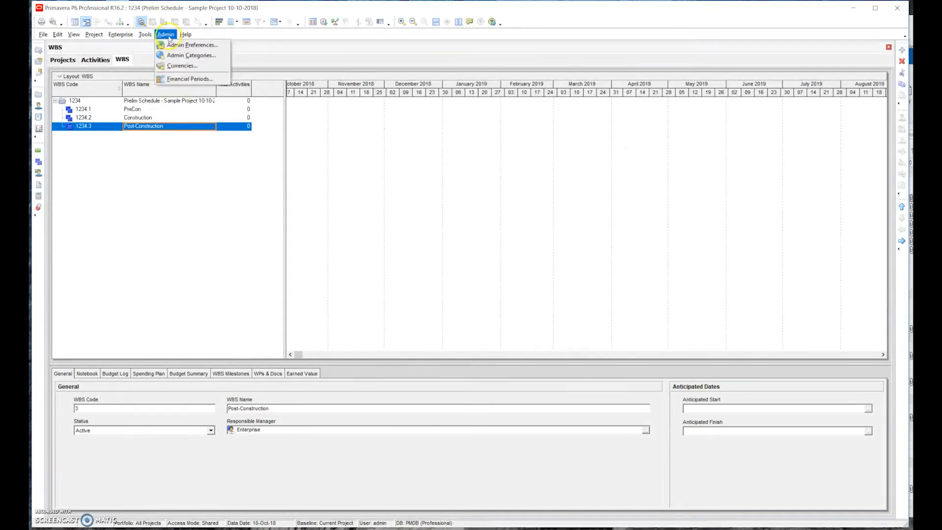
click(202, 178)
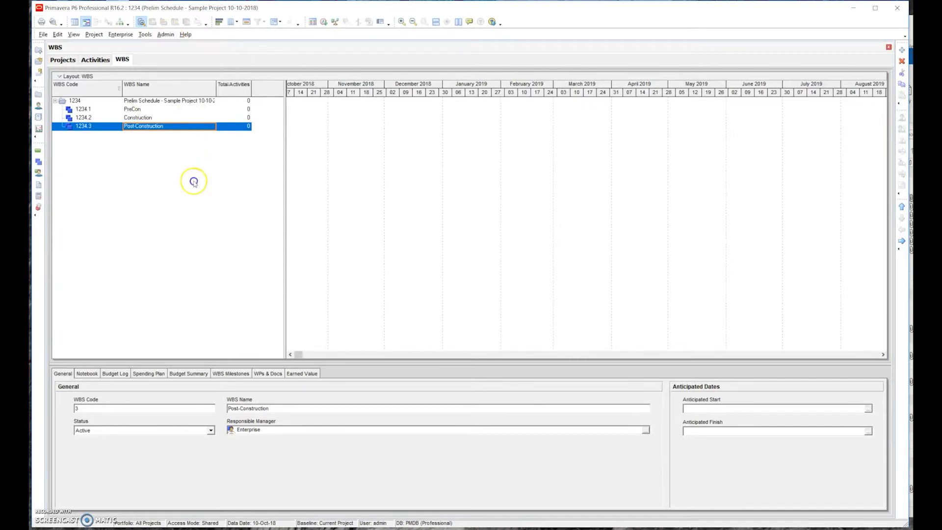
click(140, 109)
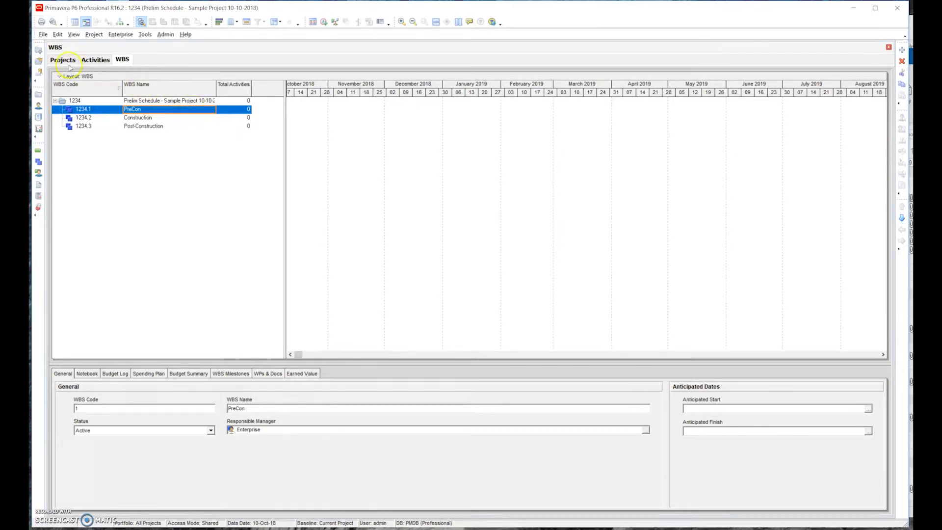
- Return to the projects list and open the project Baseline Schedule - Warehouse Bldg
click(71, 62)
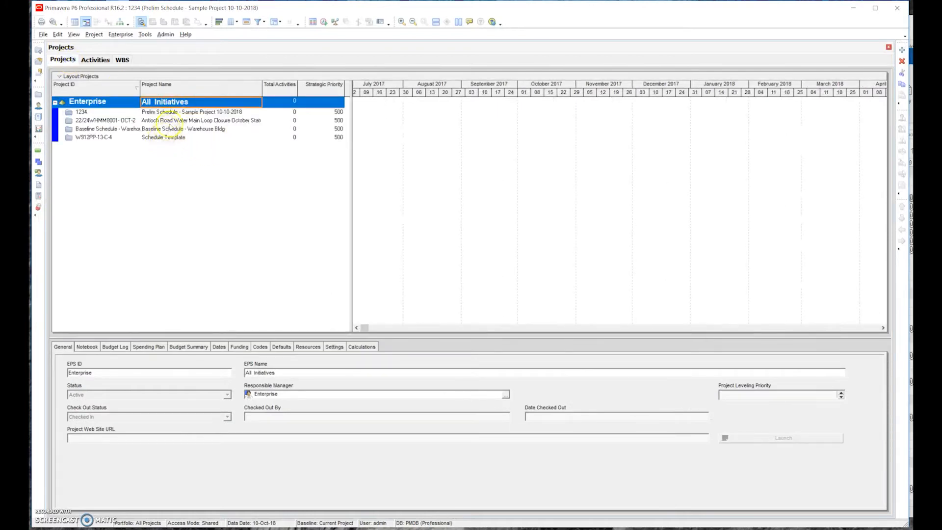
click(166, 129)
right_click(167, 130)
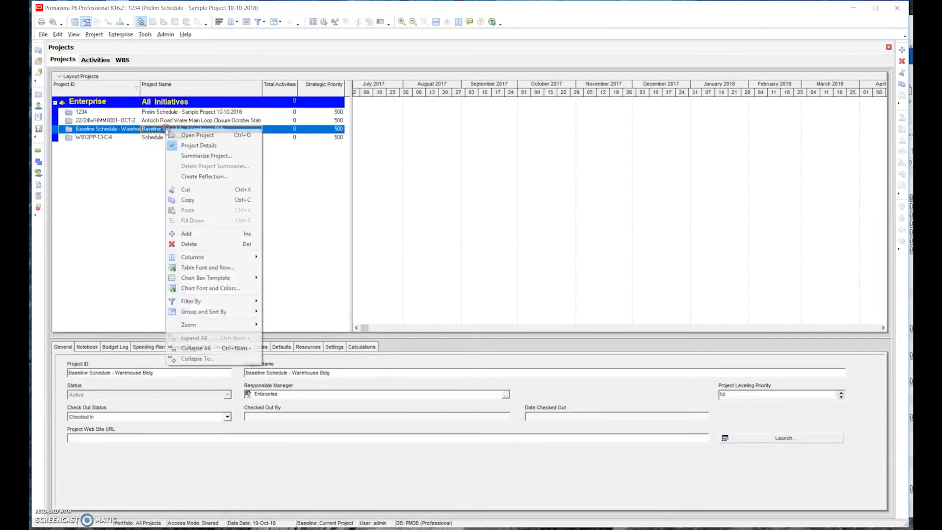
click(194, 140)
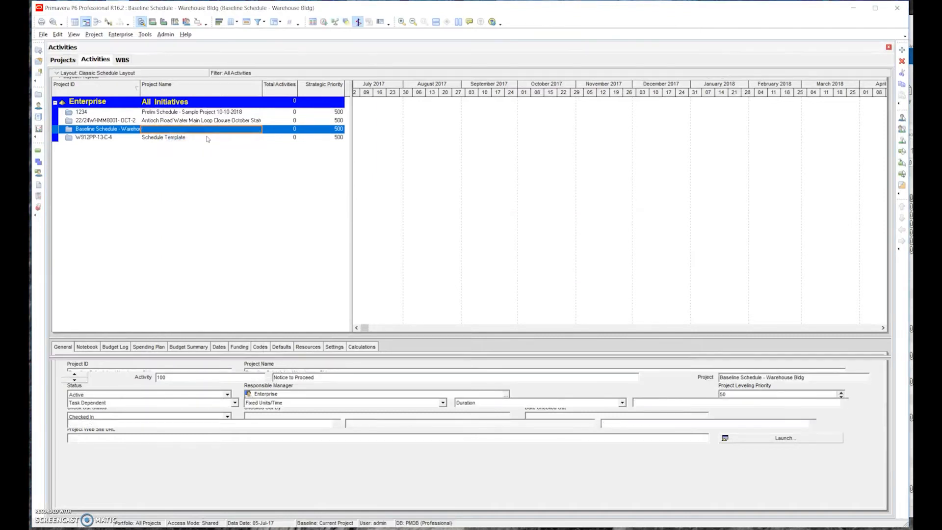
- Collapse the Submittal Development, Submittal Review, Fabricate & Deliver and Design groups to examine the PreConstruction breakdown
click(95, 135)
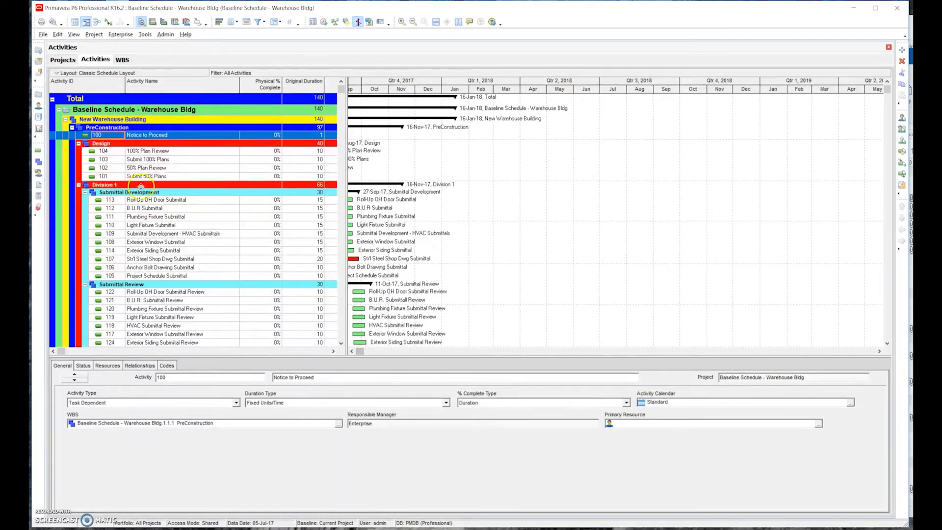
click(86, 193)
click(85, 201)
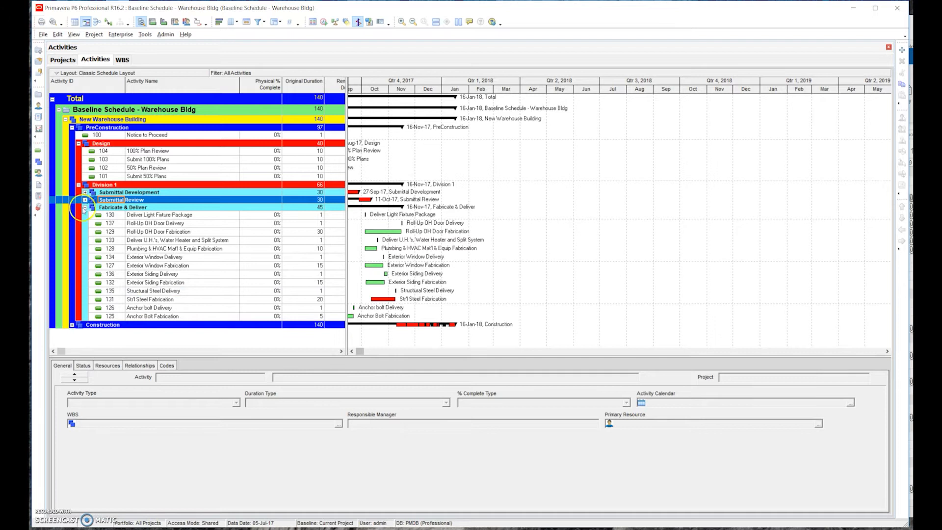
click(86, 207)
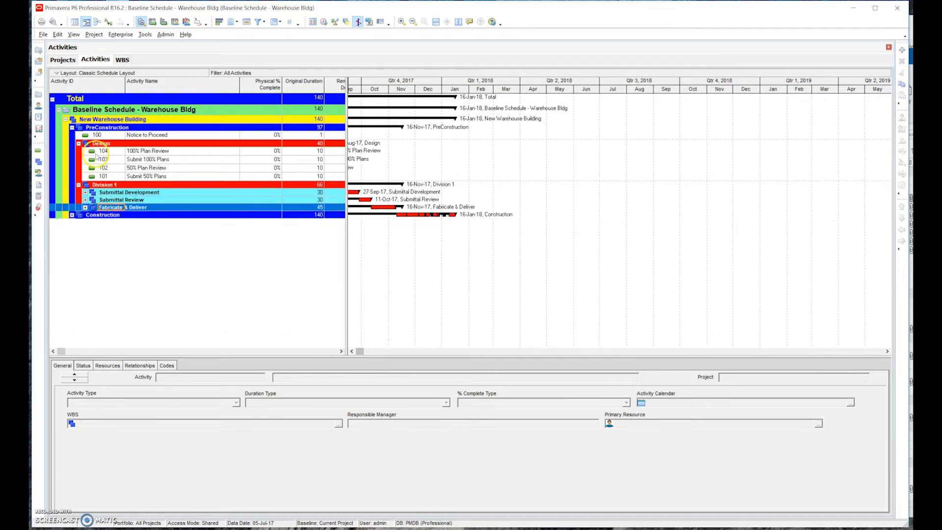
click(79, 143)
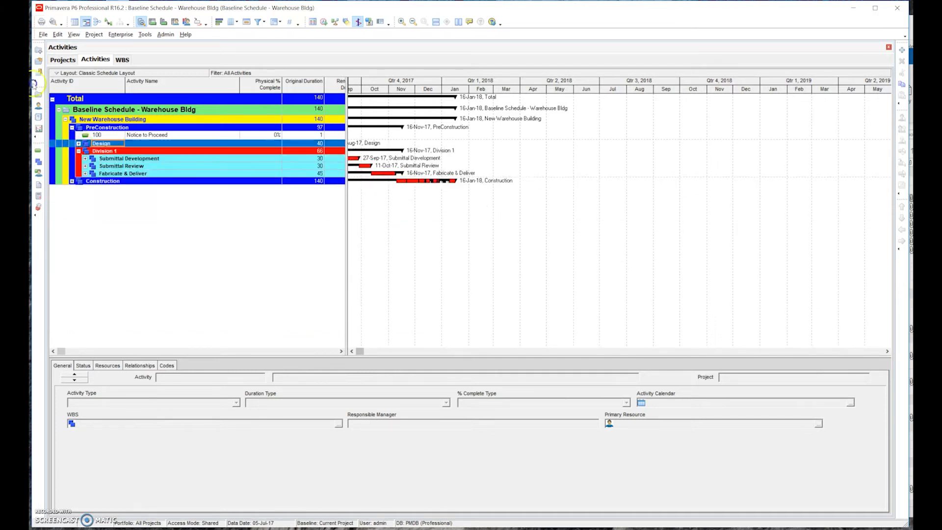
- Expand the Design group under PreConstruction and examine its activities alongside the Division 1 breakdown
click(79, 143)
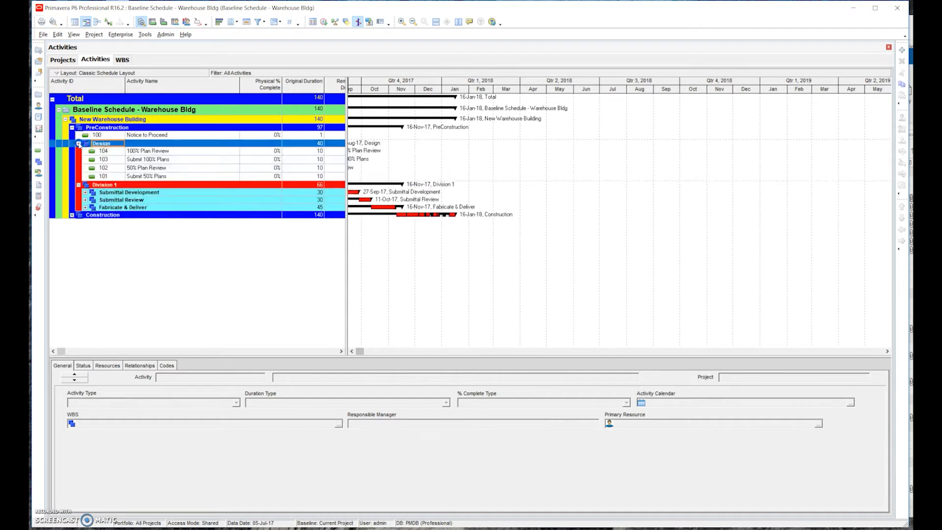
click(78, 185)
click(78, 185)
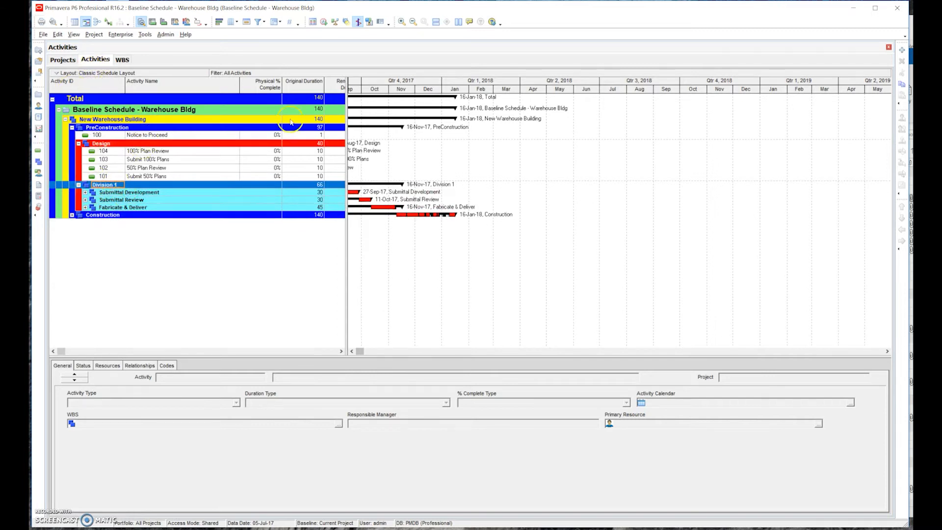
- Return to the projects list, open Prelim Schedule - Sample Project 10-10-2018 and show its work breakdown structure
click(63, 60)
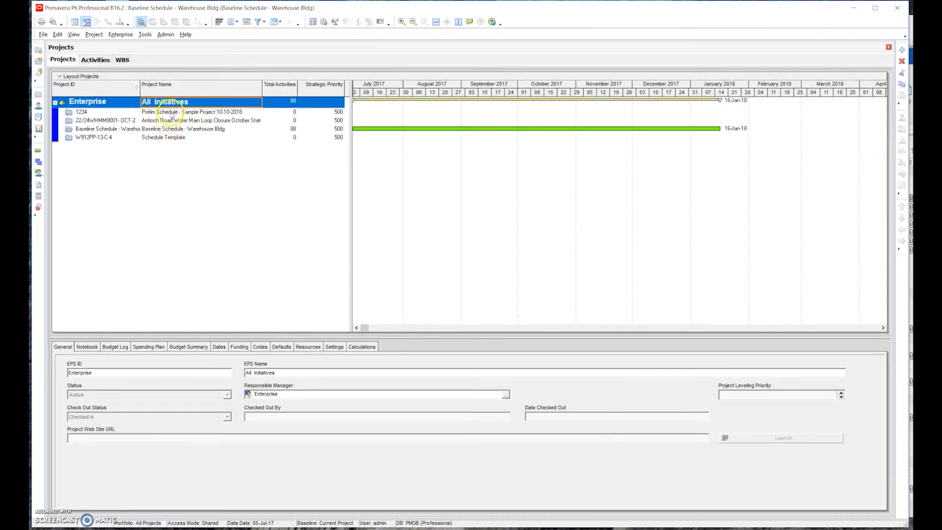
click(172, 112)
right_click(173, 114)
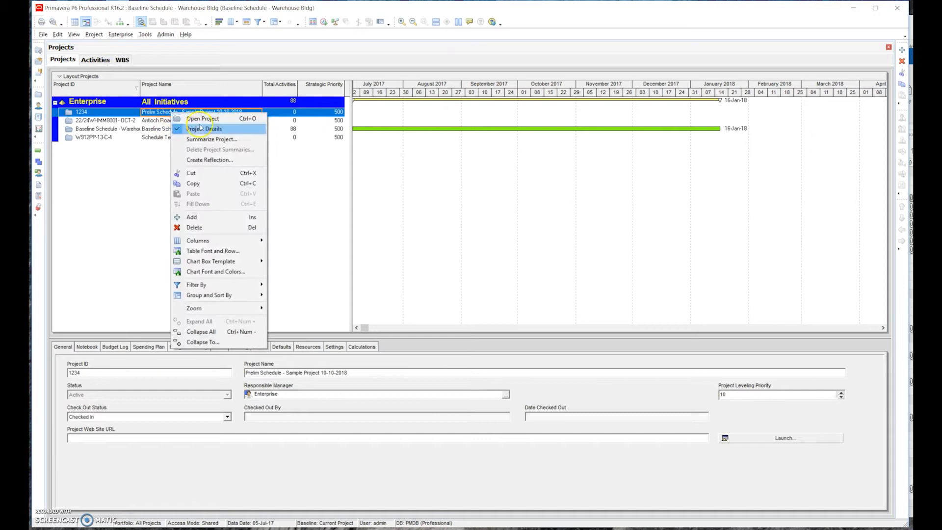
click(204, 118)
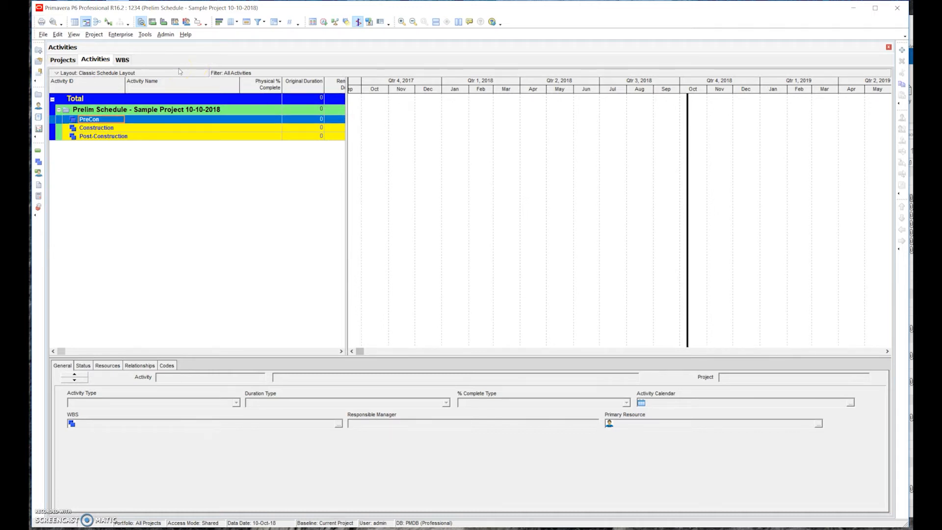
click(123, 60)
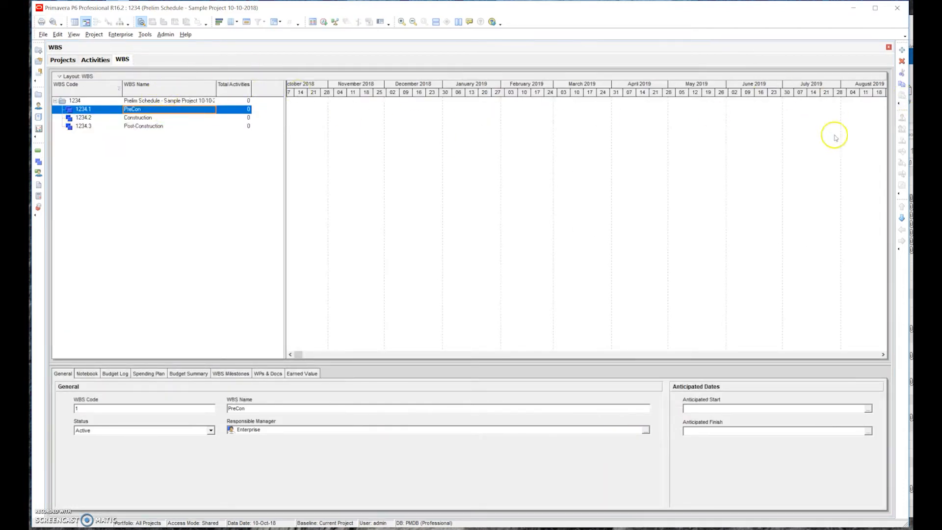
- Add a WBS element named Design under PreCon
click(901, 51)
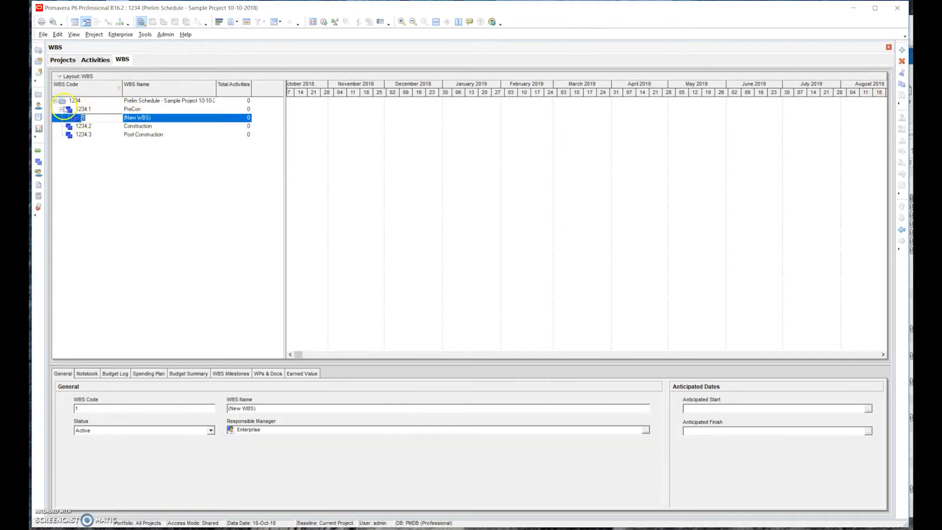
click(155, 122)
click(156, 121)
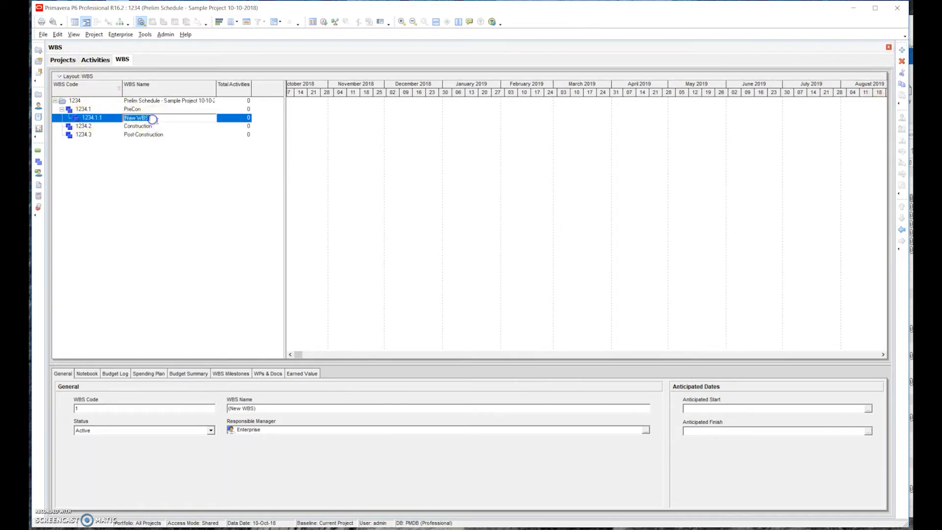
text(Design)
key(Return)
- Add a second WBS element under PreCon, named Division One, at the same level as Design
click(140, 109)
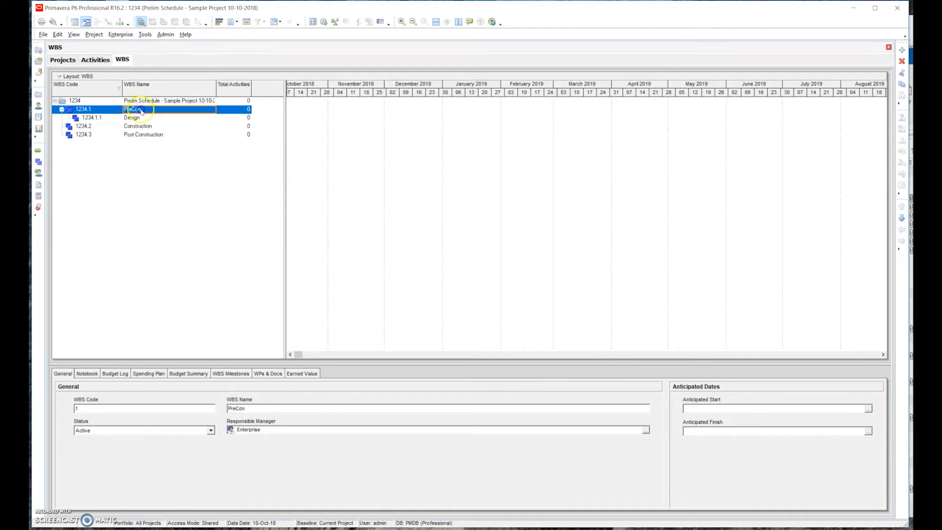
click(902, 50)
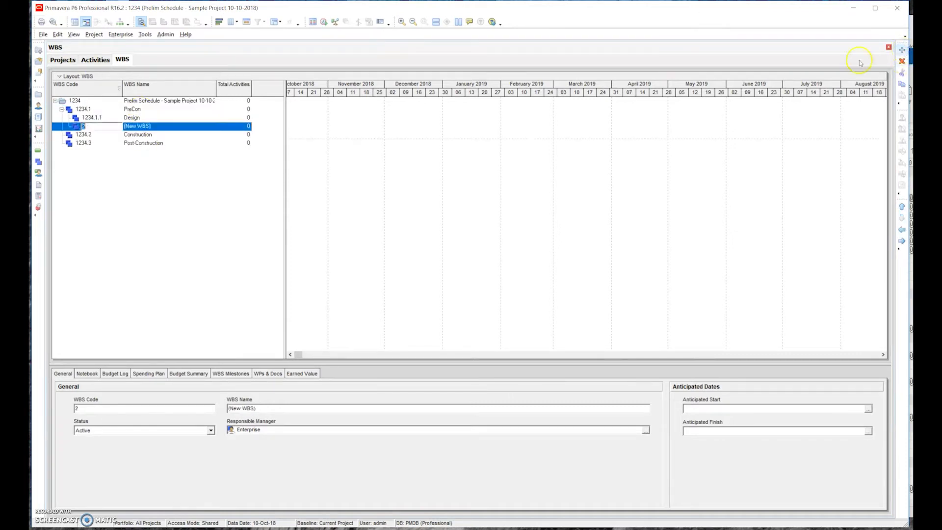
click(155, 127)
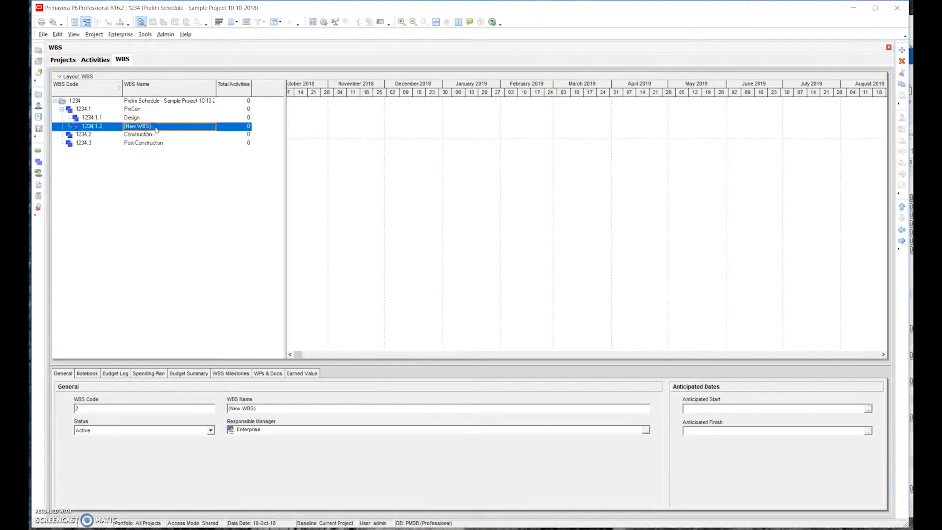
click(156, 127)
text(Division One)
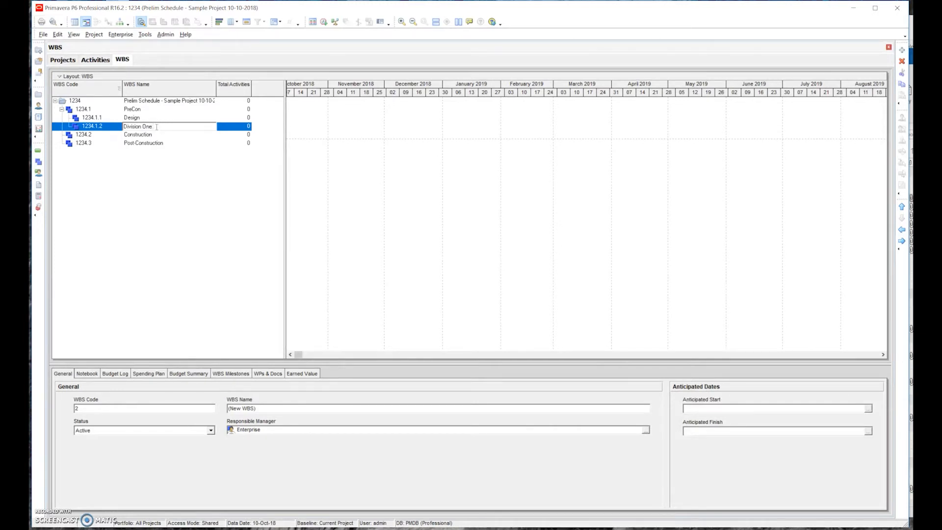
click(178, 151)
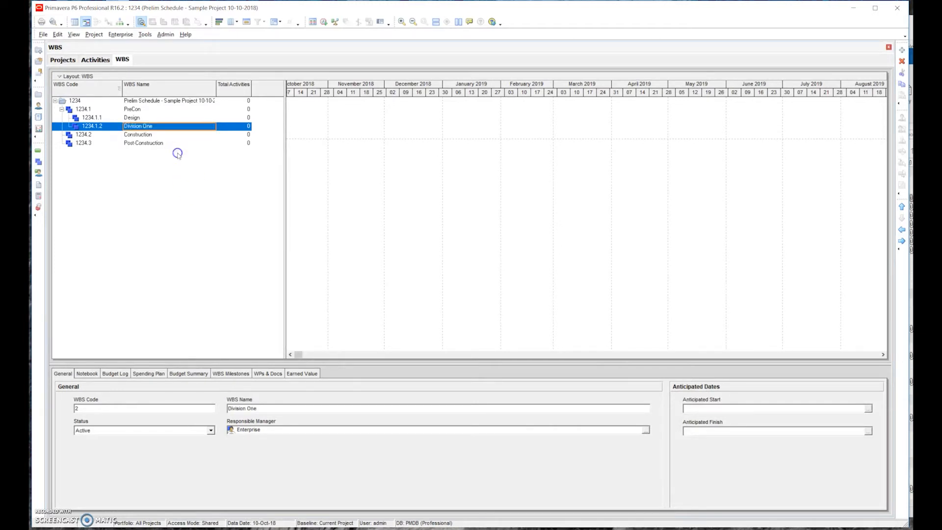
- Add a WBS element named Submittal Development under Division One
click(137, 118)
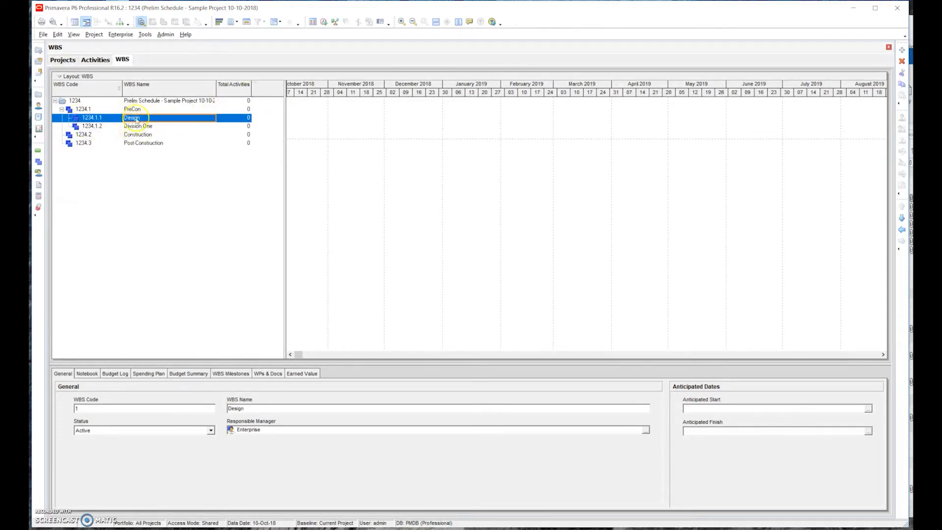
click(137, 126)
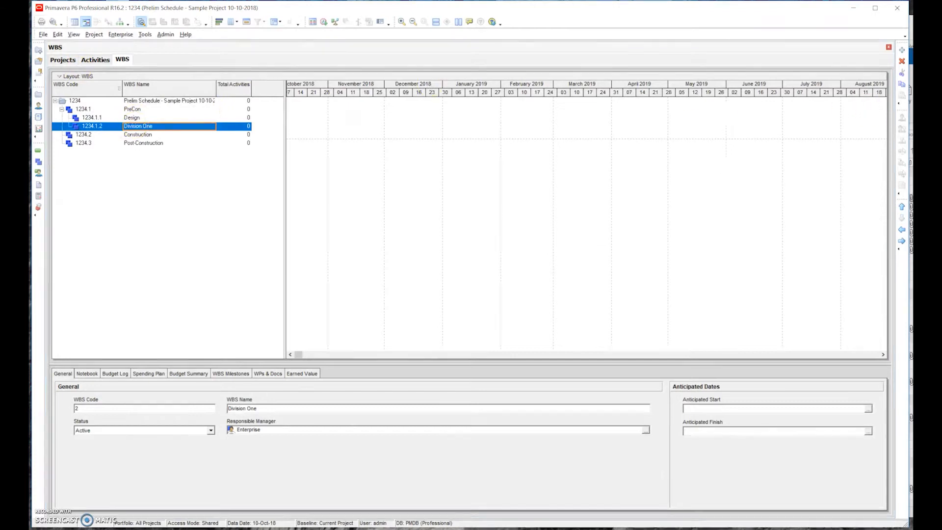
click(902, 50)
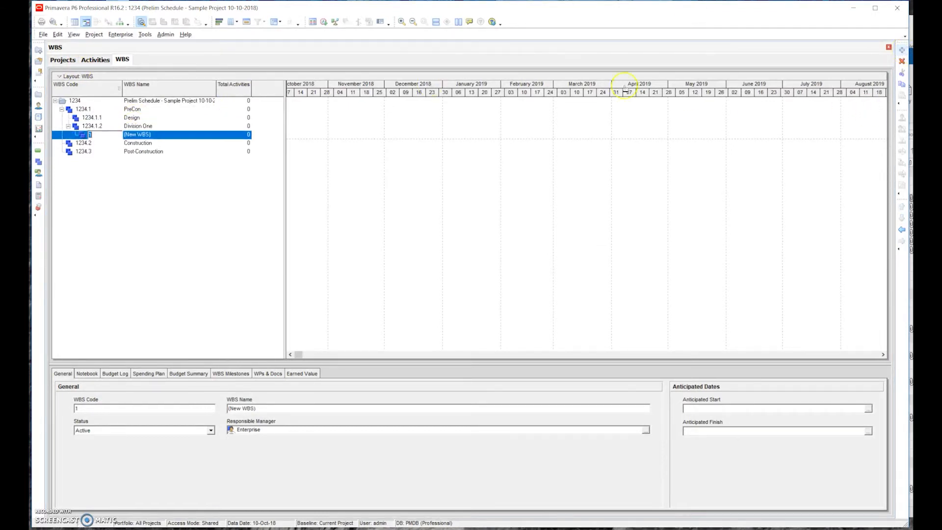
click(163, 134)
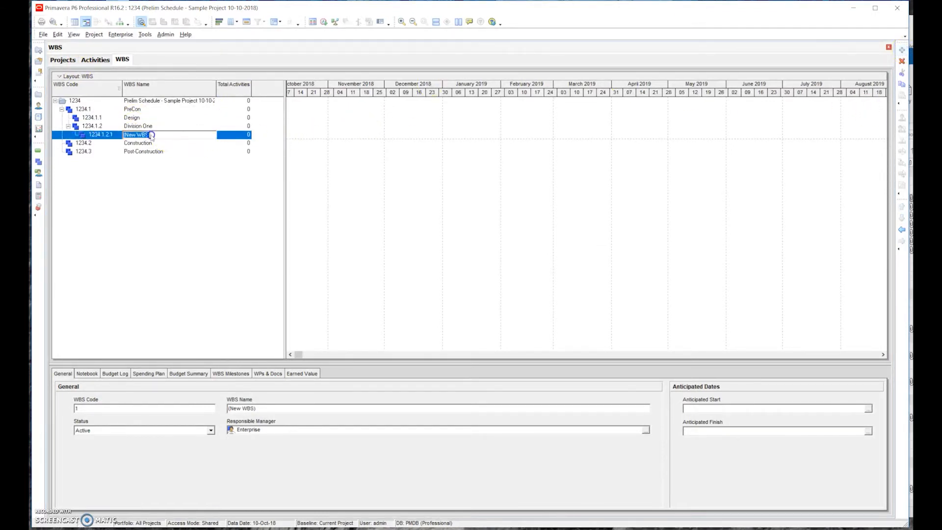
text(Submittal Develo)
key(Return)
- Add a WBS element named Submittal Approval under Division One, following Submittal Development
click(156, 126)
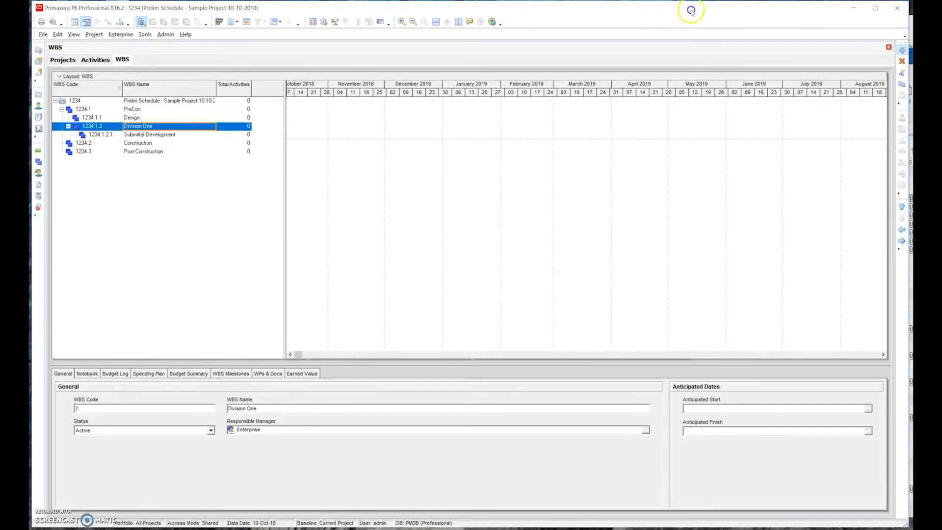
key(Insert)
click(148, 143)
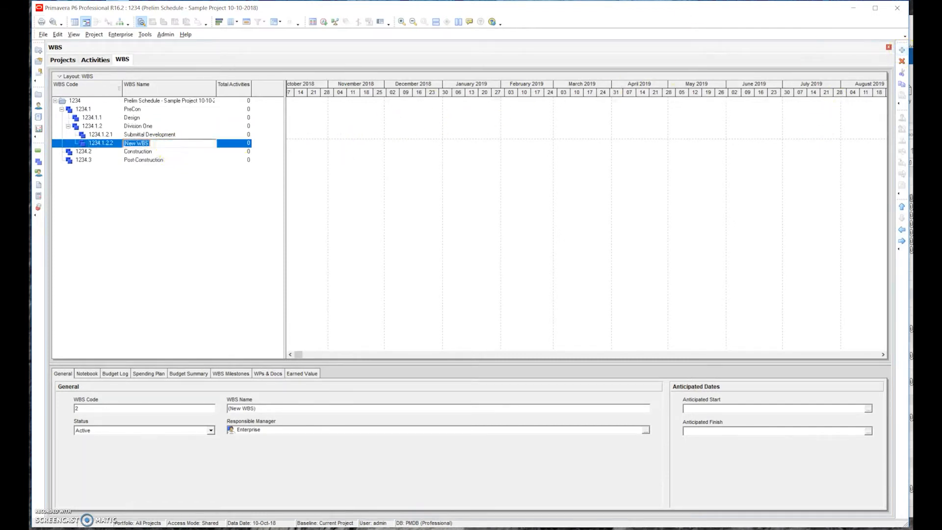
text(Submittal Approval)
click(153, 135)
click(155, 143)
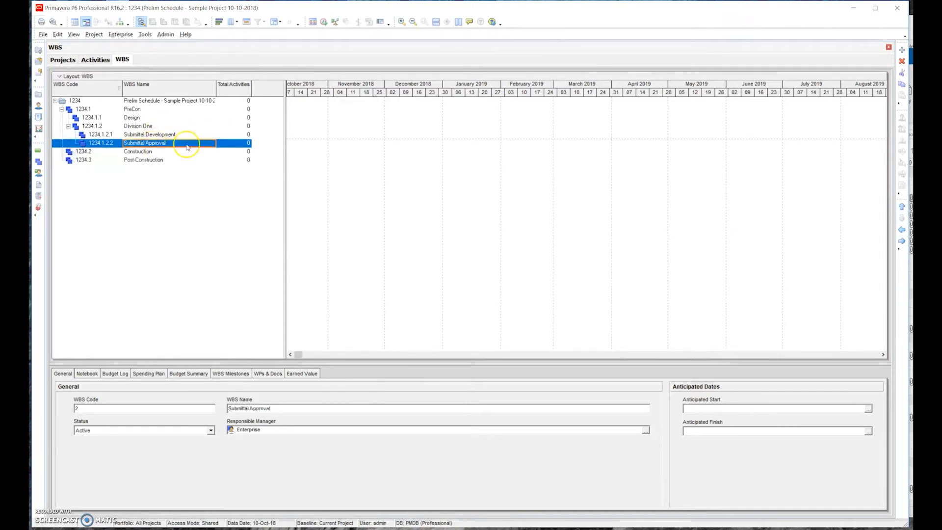
- Add a third WBS element under Division One and name it Procurement
click(148, 127)
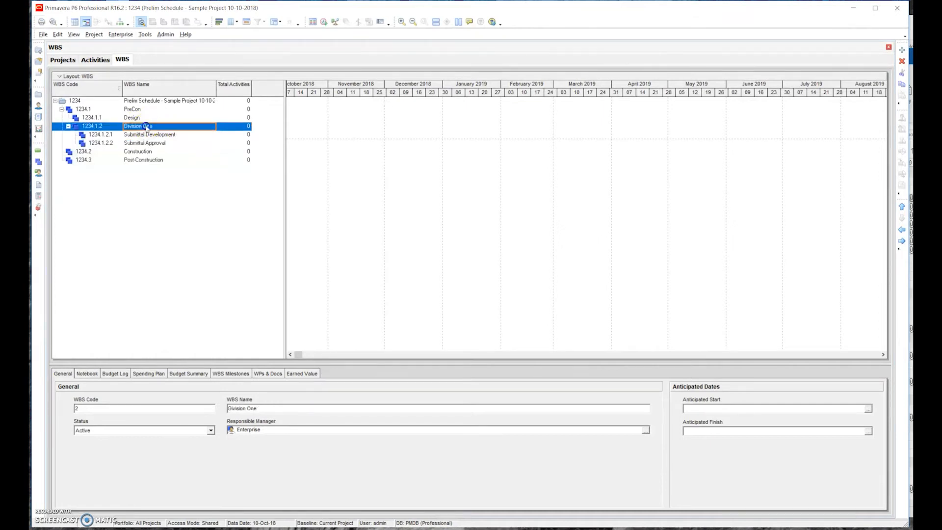
click(902, 50)
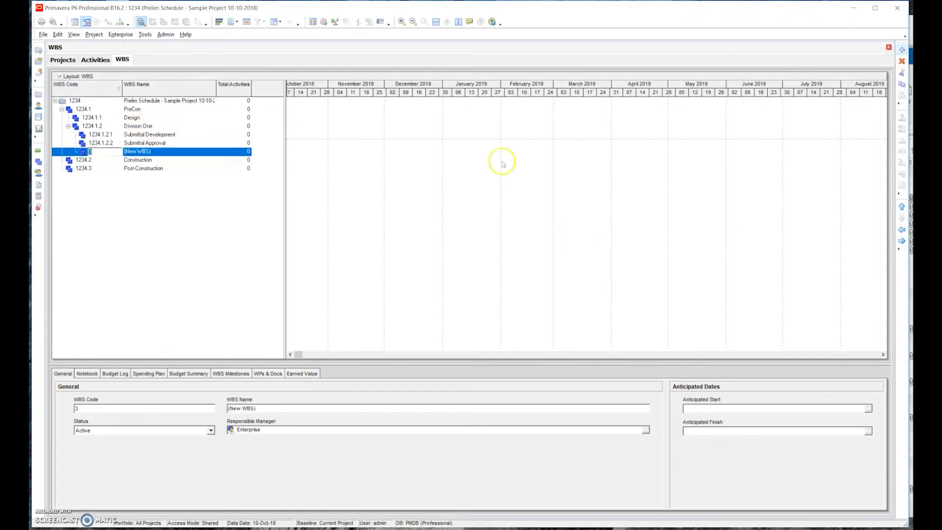
click(162, 152)
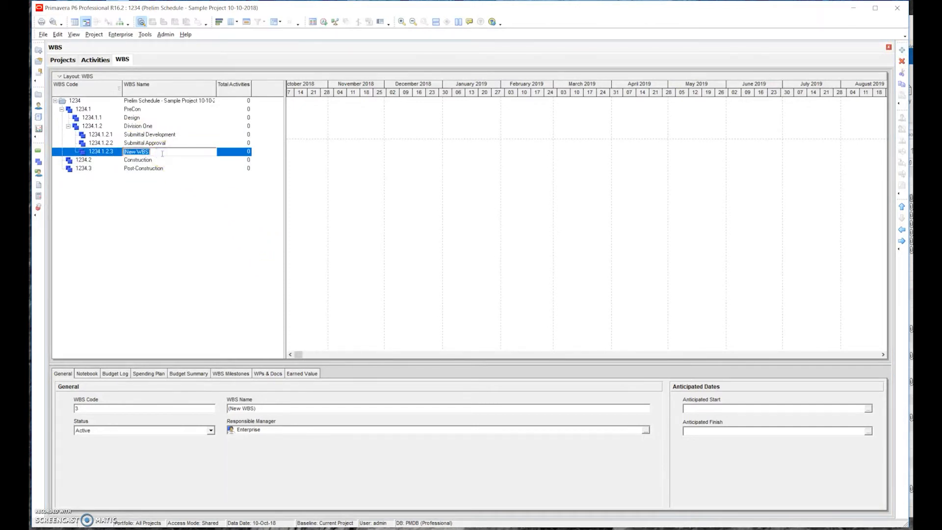
text(Procurement)
key(Return)
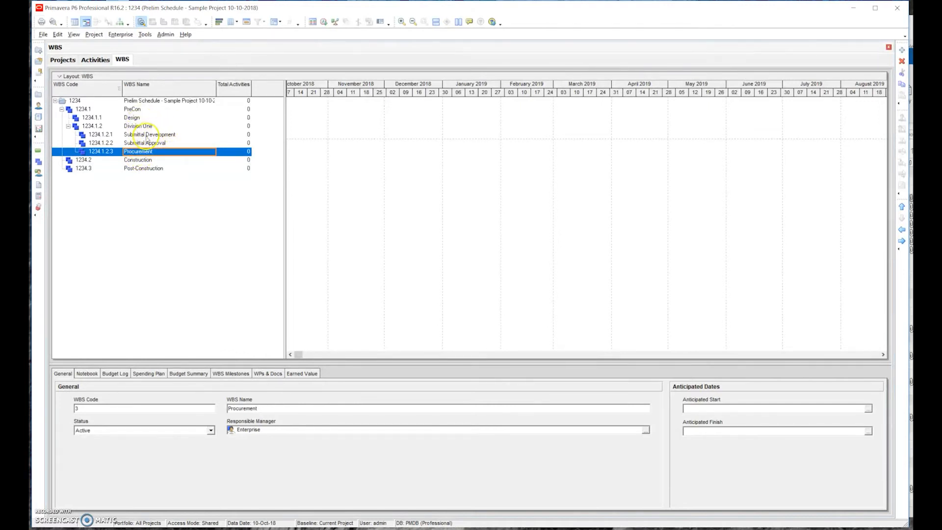
- Add a WBS element named CSI Division 2 - Demolition under Construction
click(141, 161)
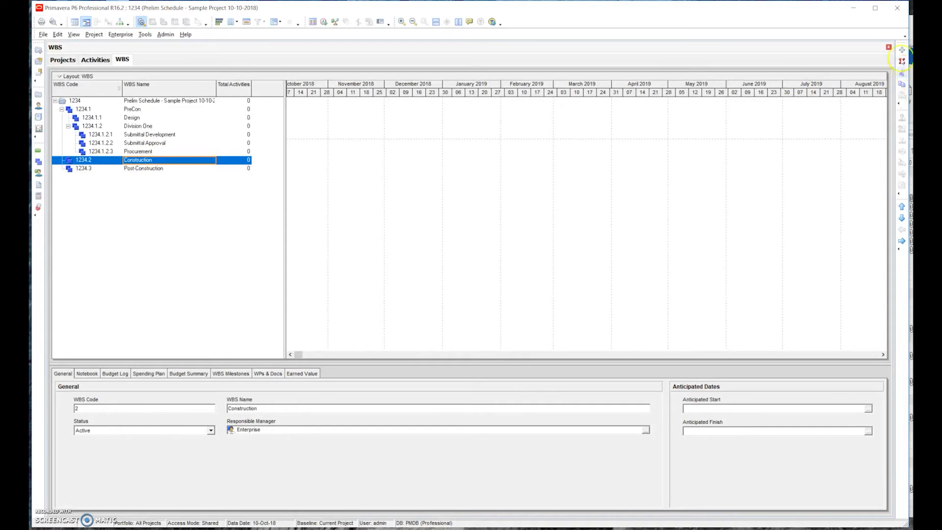
click(901, 51)
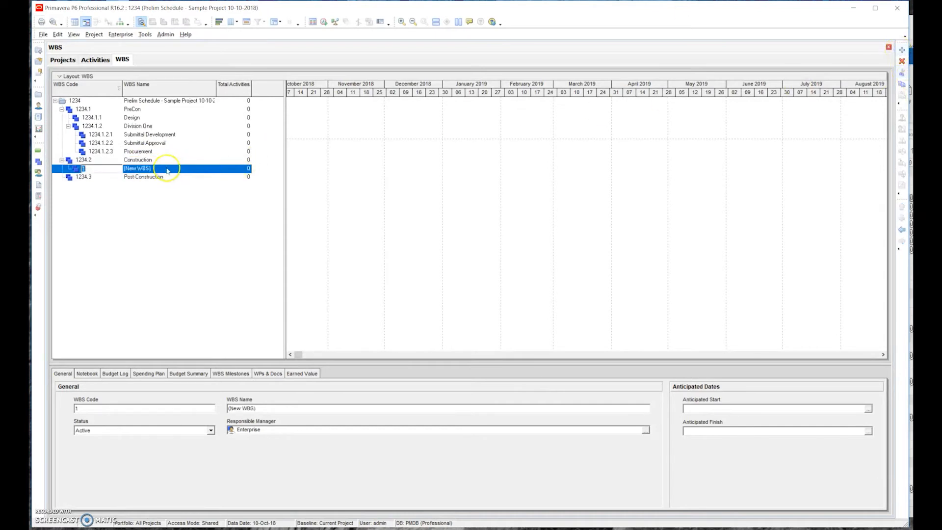
click(160, 170)
click(160, 170)
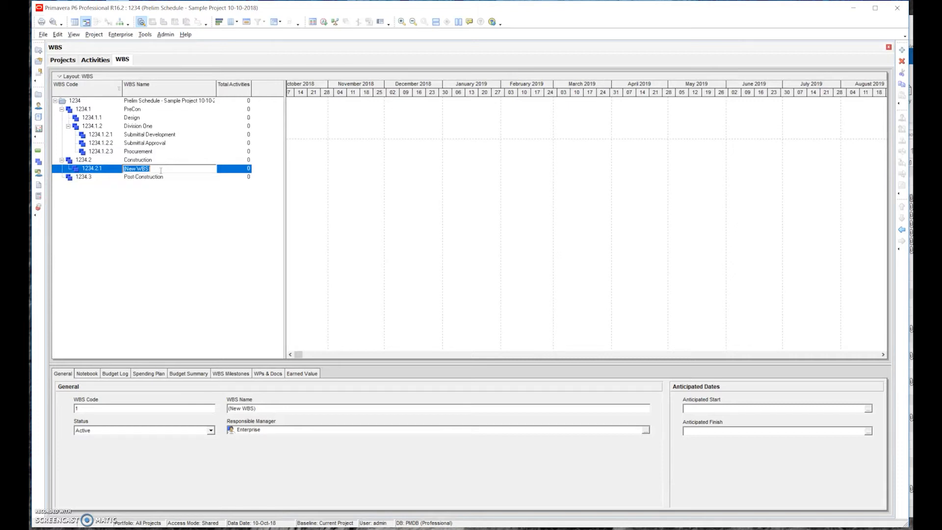
text(CSI Division 2 - Demol)
text(ition)
key(Return)
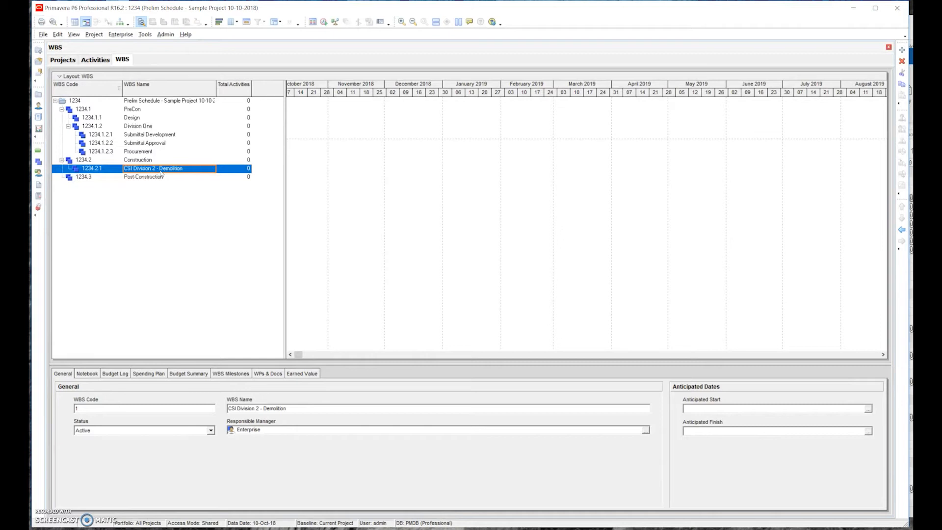
- Add a WBS element named CSI Division 3 - Concrete under Construction, following the Demolition element
click(139, 160)
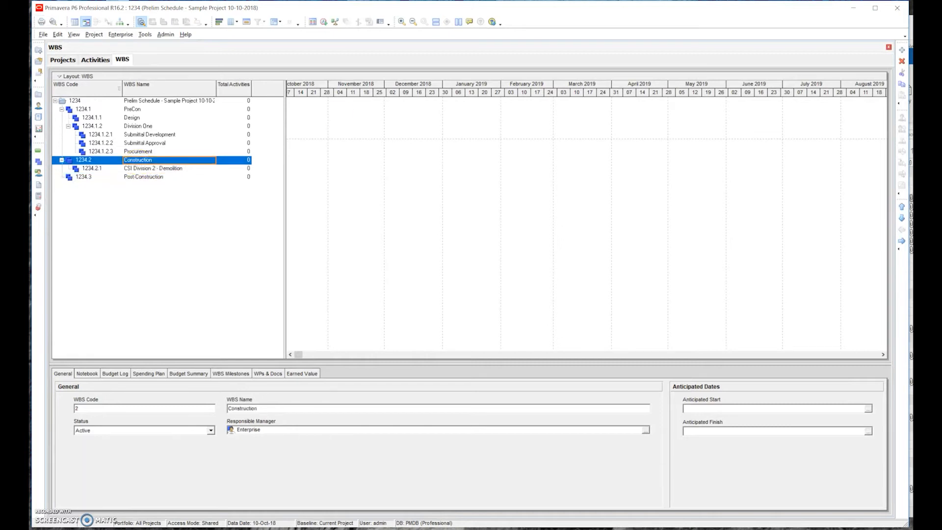
click(901, 50)
click(156, 178)
click(157, 177)
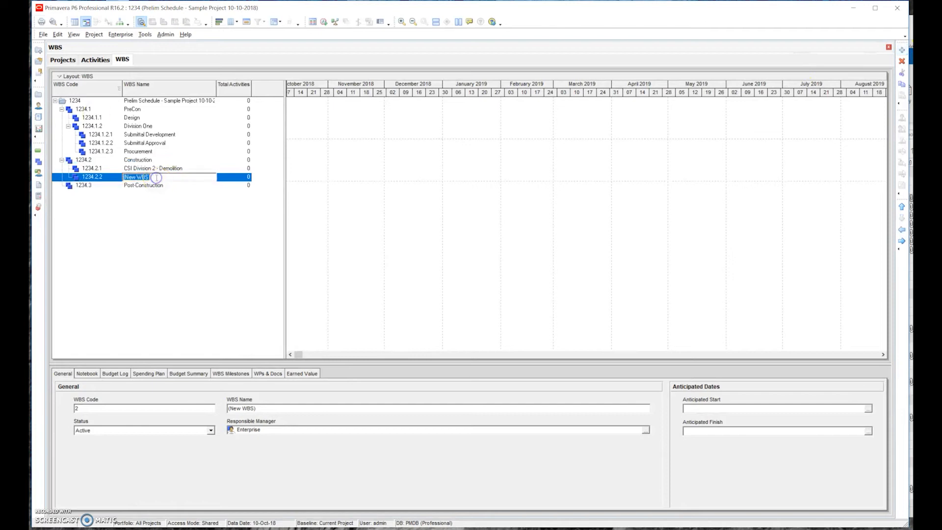
text(CSI Division 3 - Concrete)
key(Return)
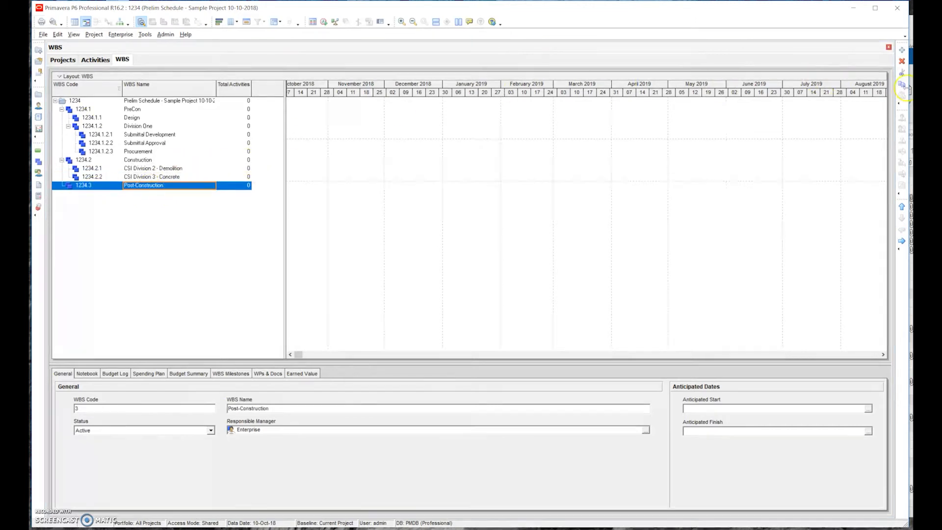
- Add a WBS element named Testing under Post-Construction, then reselect Post-Construction
click(902, 51)
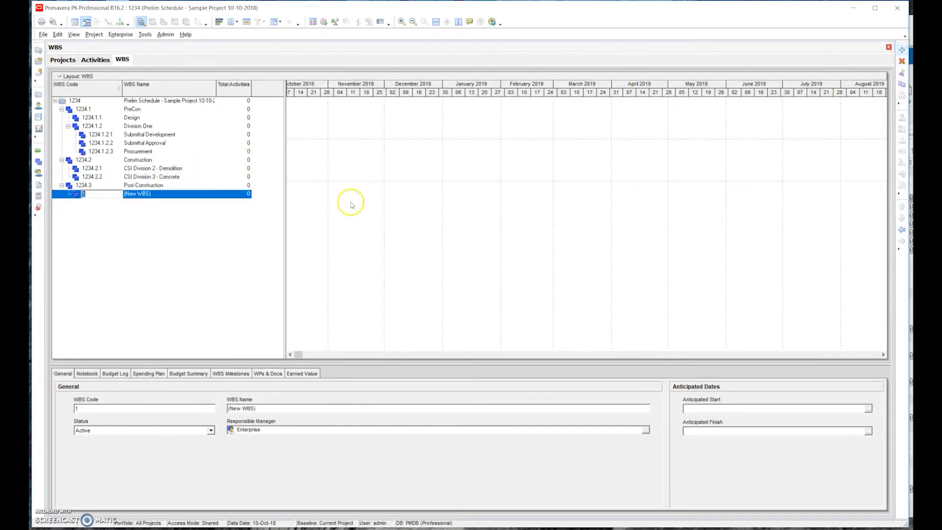
click(153, 194)
text(Testion)
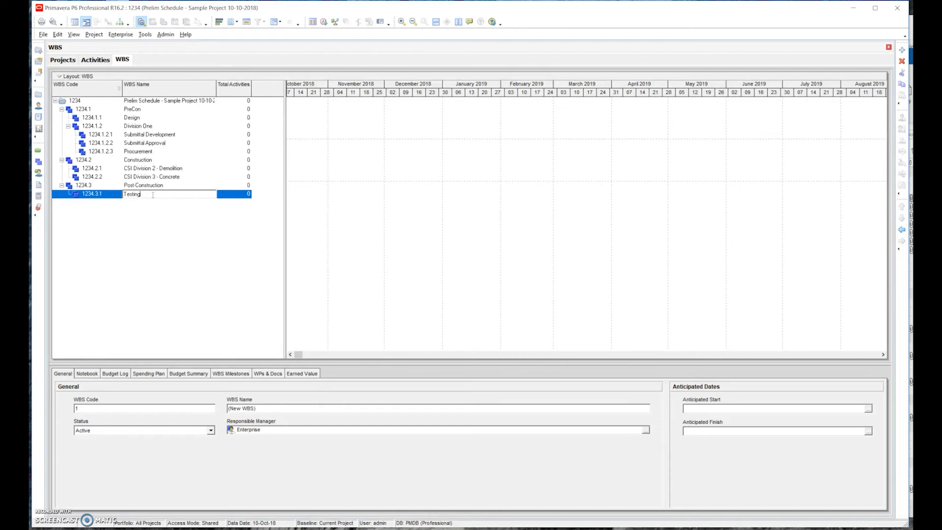
key(Return)
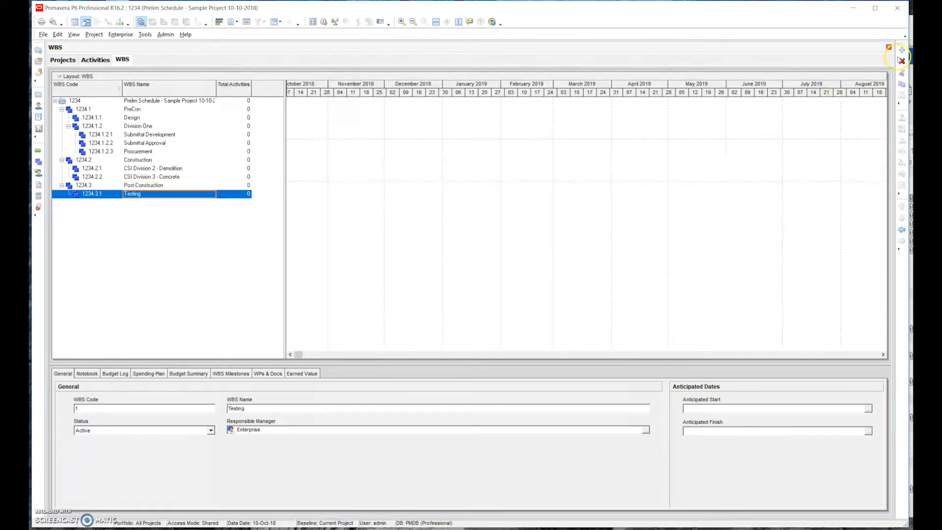
click(130, 185)
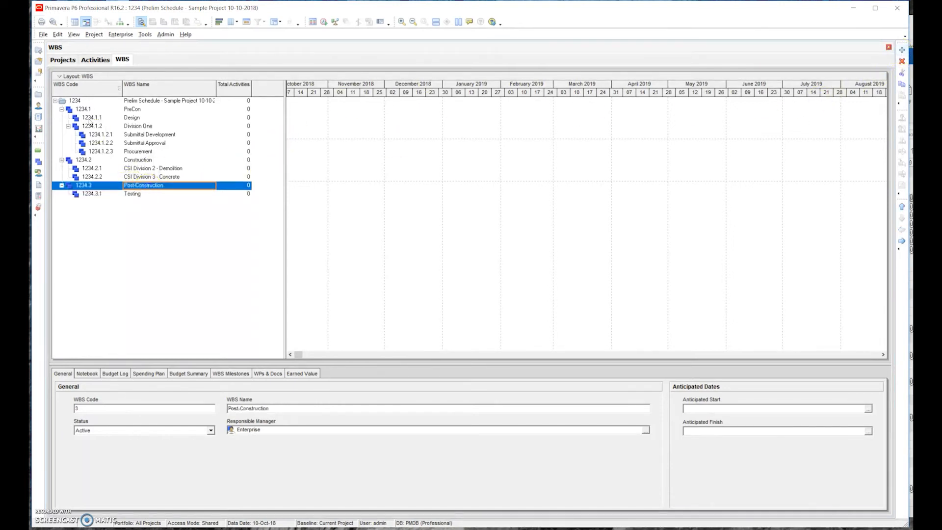
- Add a second WBS element under Post-Construction and name it Inspection
click(902, 50)
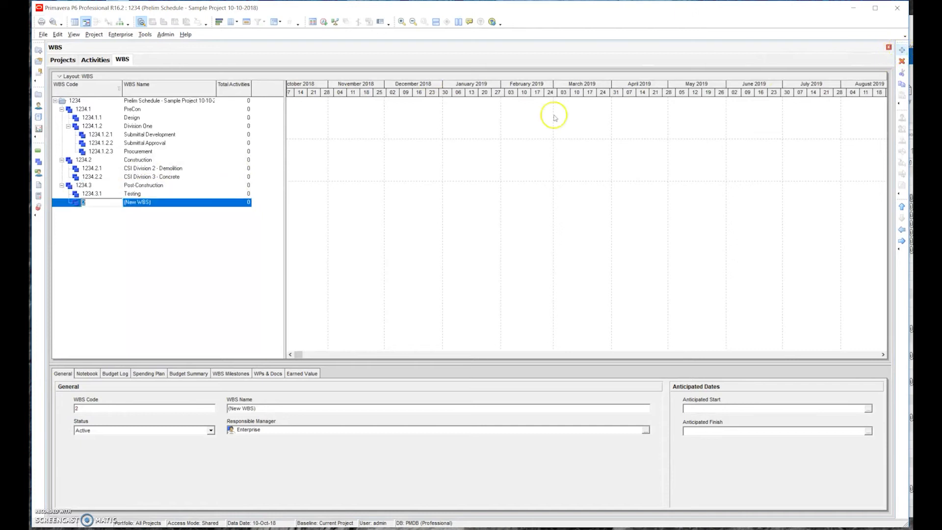
click(157, 202)
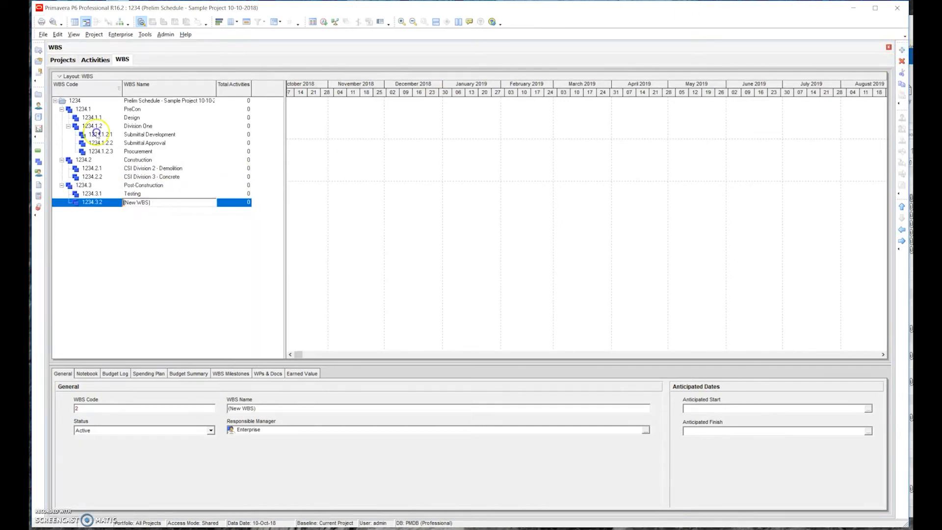
text(Ins)
key(Return)
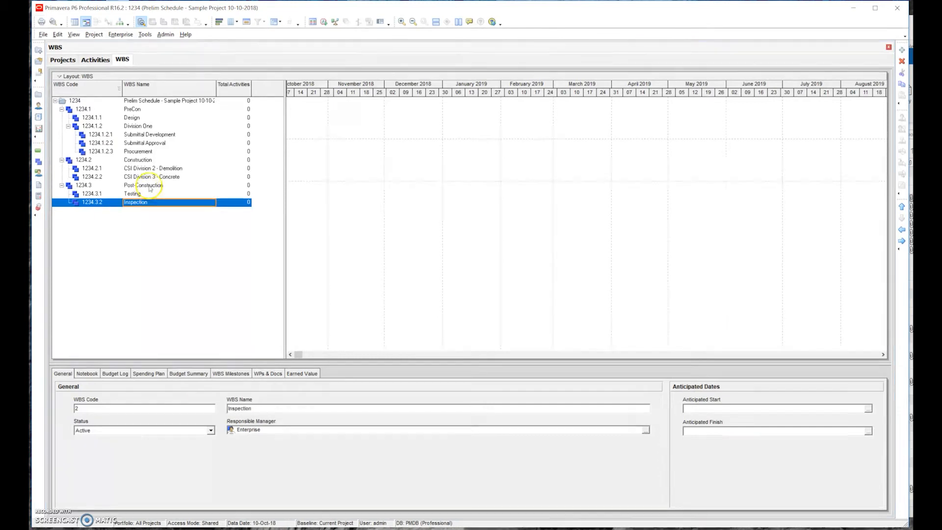
- Add a WBS element named Key Milestones under Post-Construction and move it above Testing
click(151, 185)
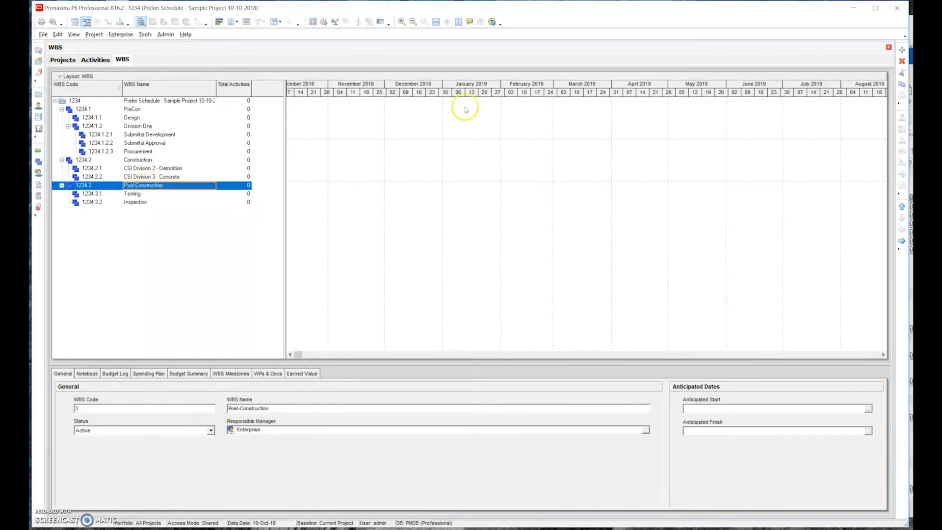
click(901, 50)
click(154, 211)
click(155, 211)
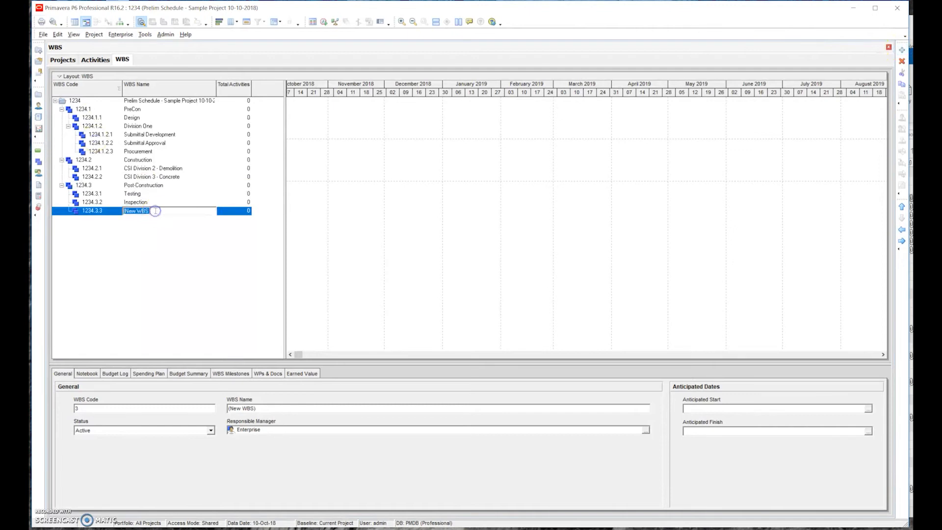
text(Key Milestones)
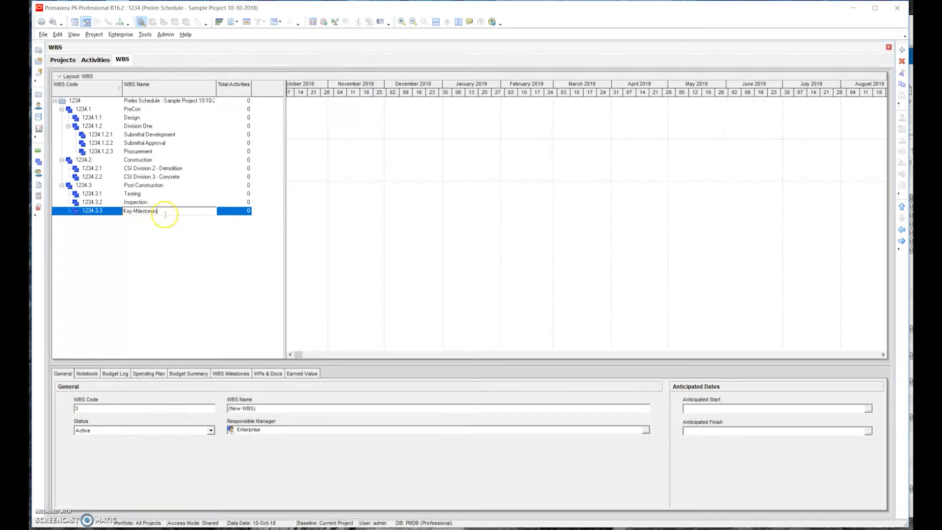
key(Return)
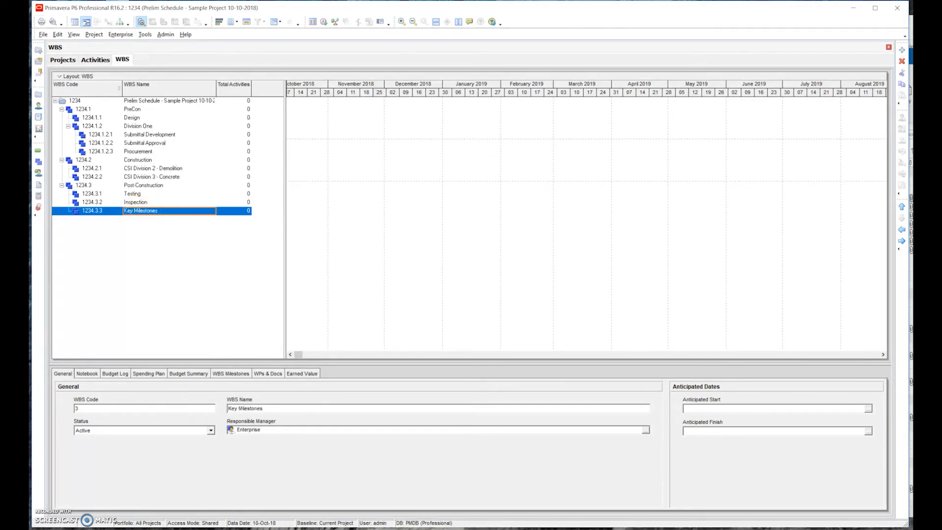
click(901, 206)
click(901, 207)
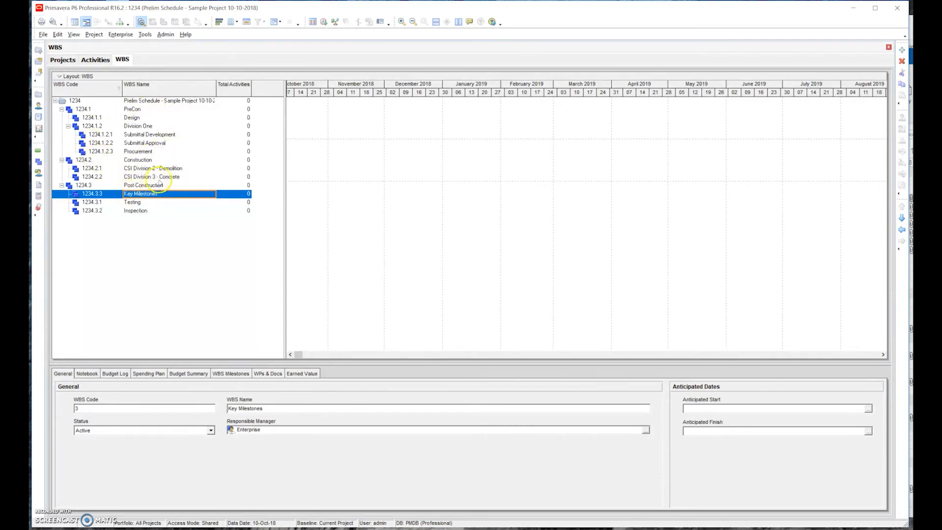
- Switch to the Activities view and select the Submittal Development band under Division One
click(98, 60)
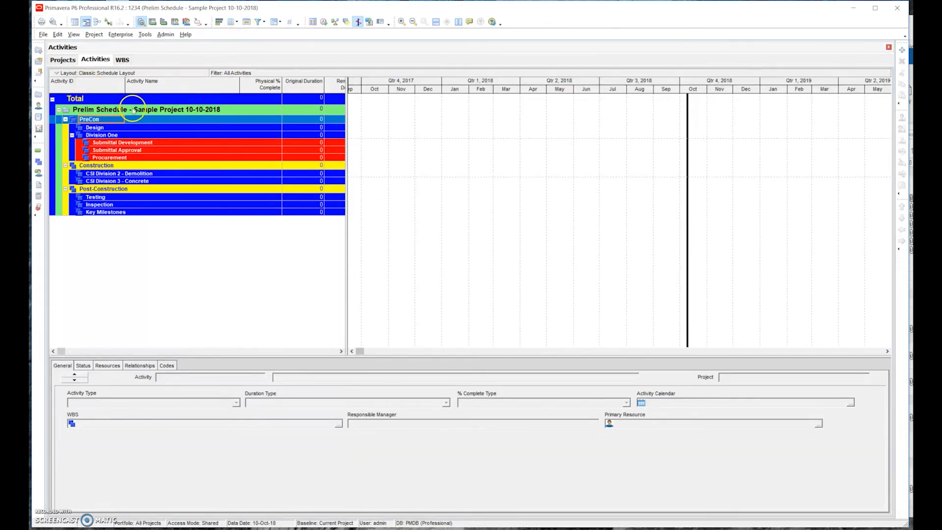
click(141, 142)
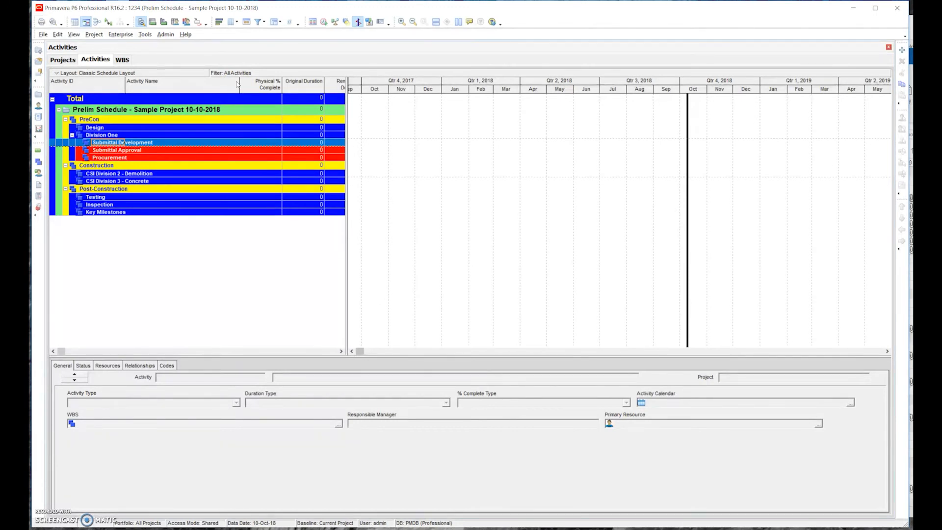
- Remove the WBS grouping from the activity table in the Group and Sort settings
click(276, 23)
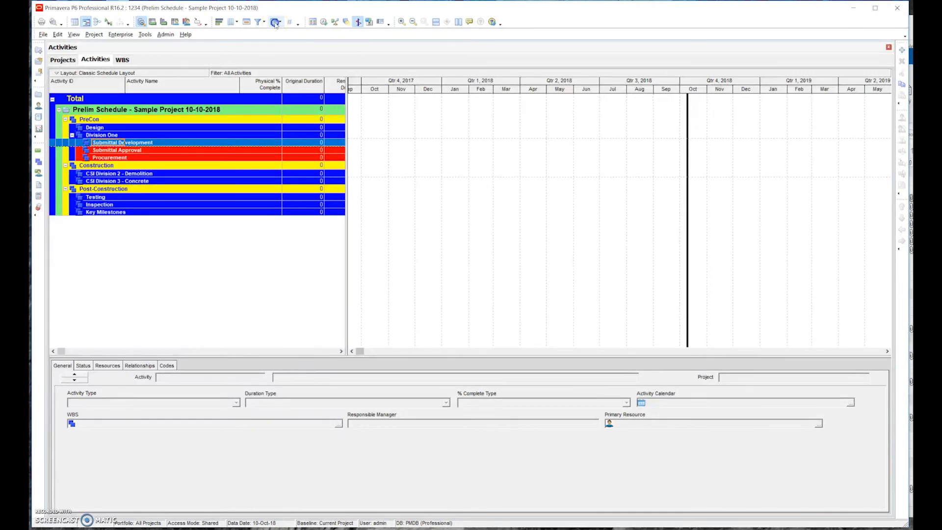
click(459, 251)
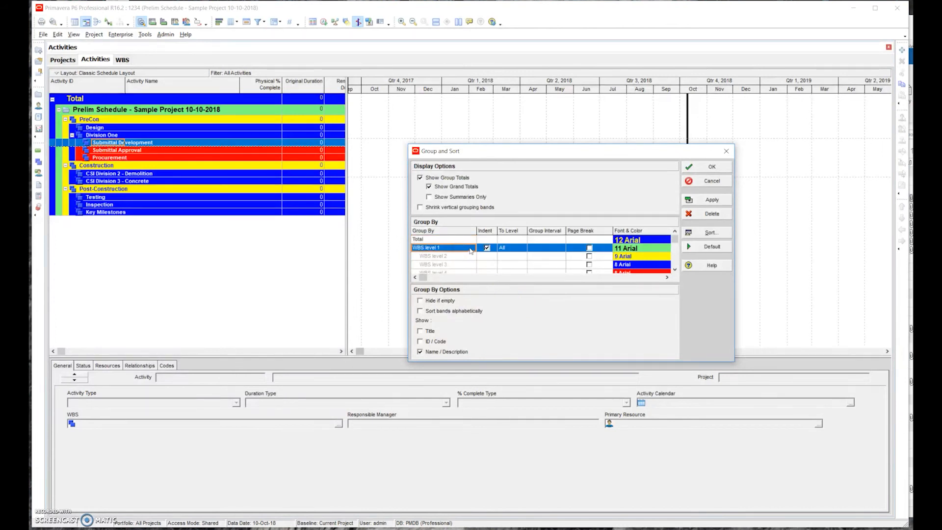
click(470, 251)
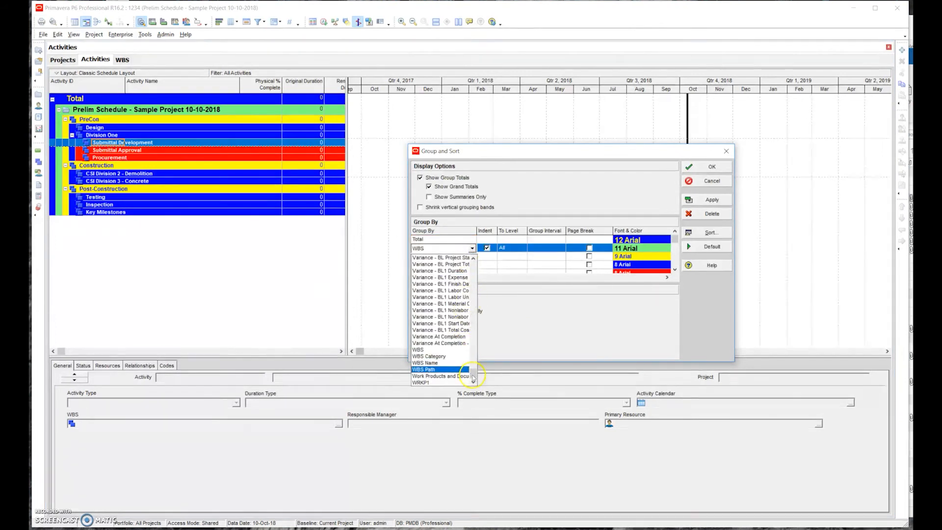
drag(463, 290, 463, 249)
click(438, 258)
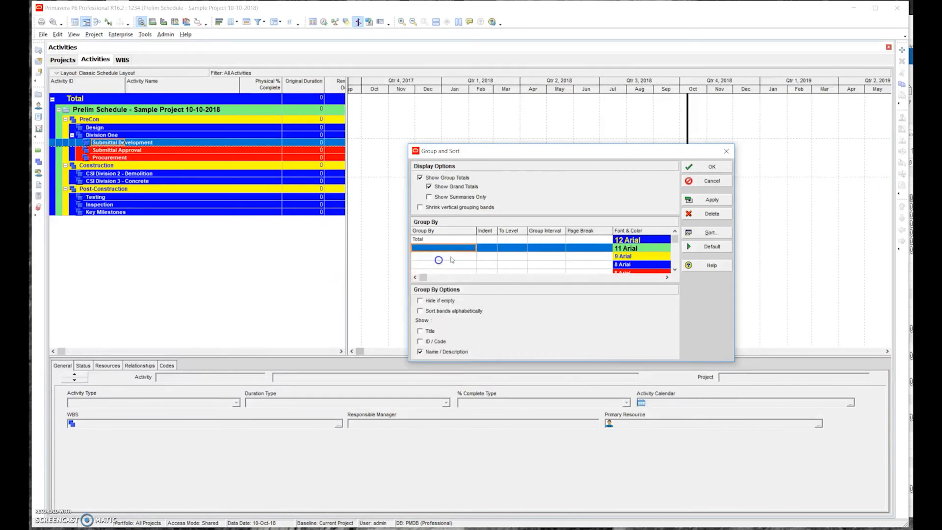
click(710, 166)
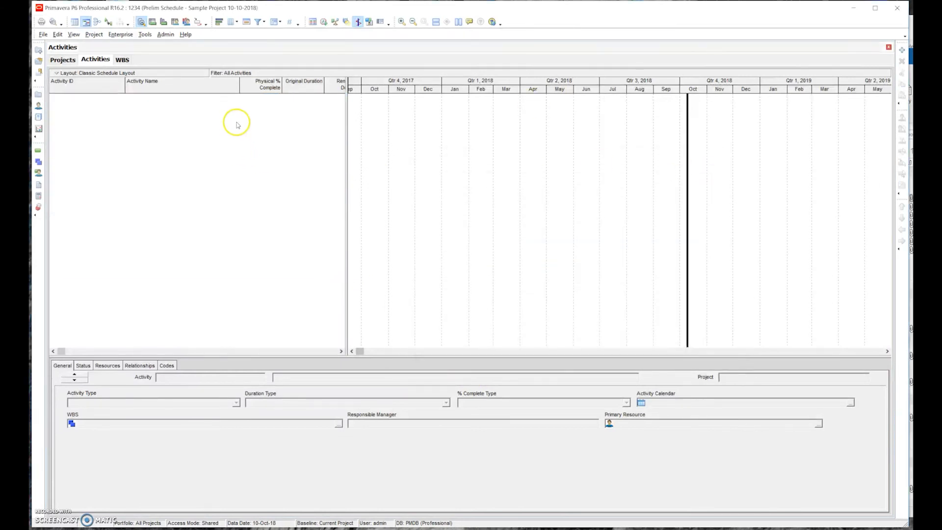
- Group the activity table by WBS in the Group and Sort settings
click(275, 22)
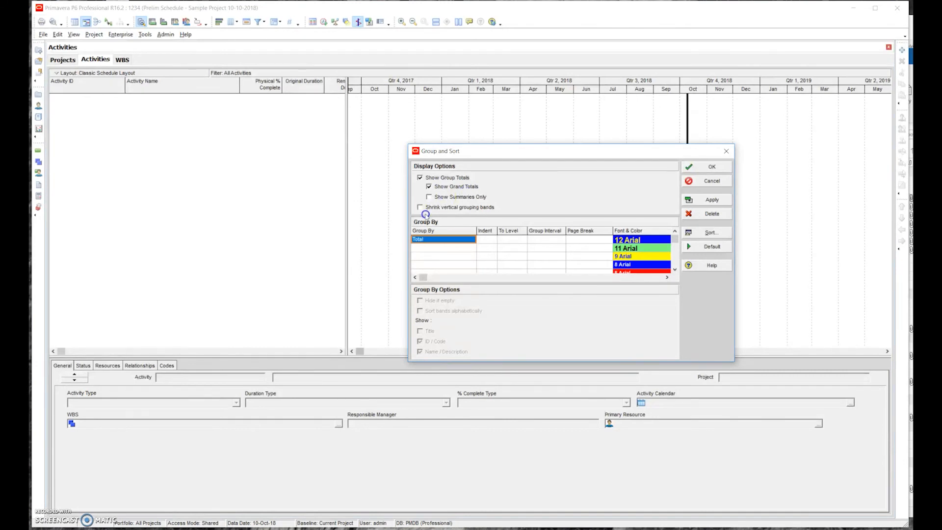
click(440, 242)
click(443, 246)
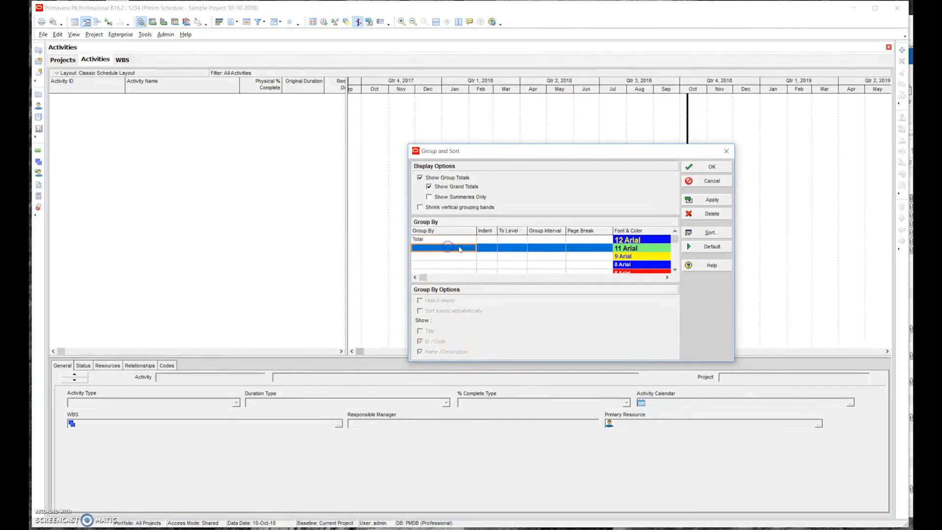
click(448, 246)
key(w)
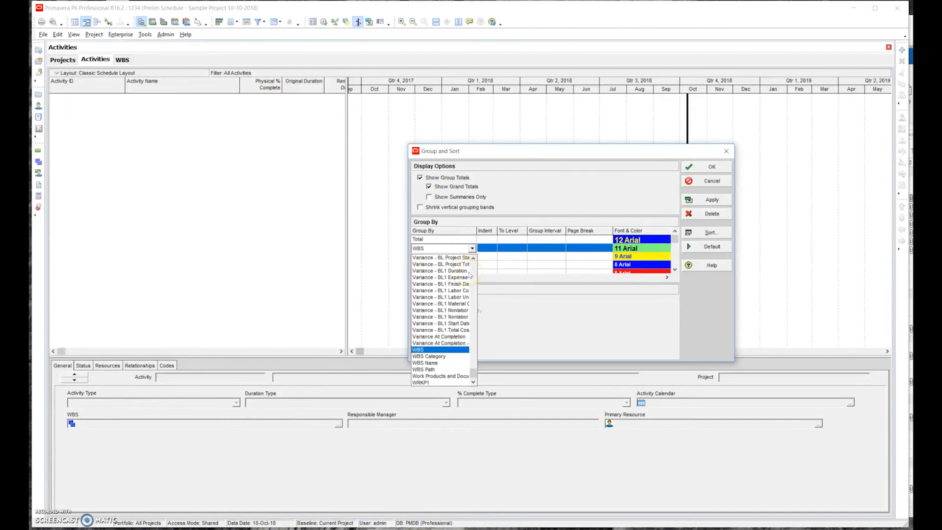
click(436, 350)
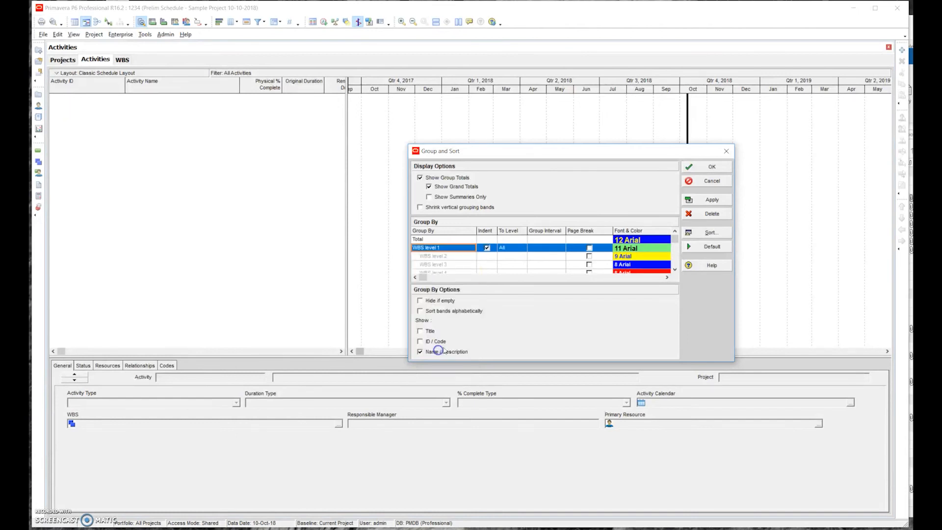
click(700, 169)
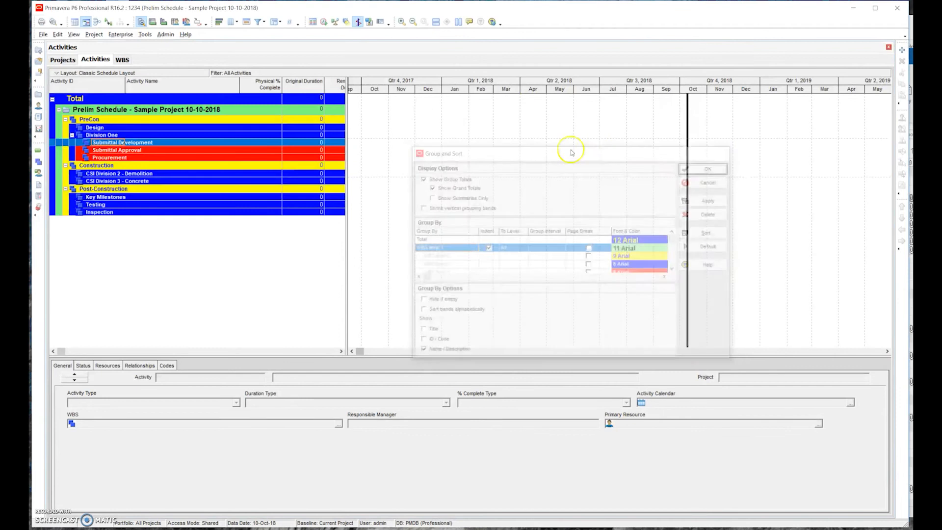
- Limit the WBS grouping to level 1 and apply it to the activity table
click(276, 23)
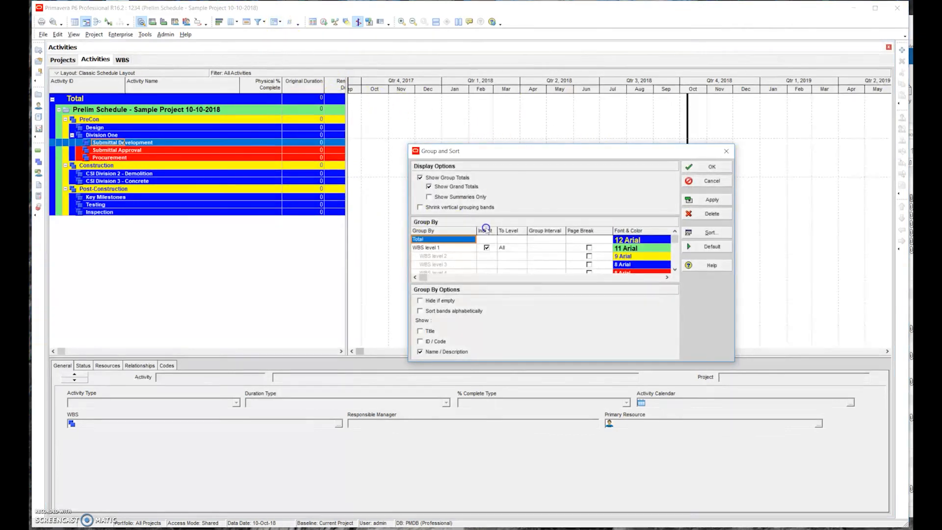
click(509, 248)
click(523, 248)
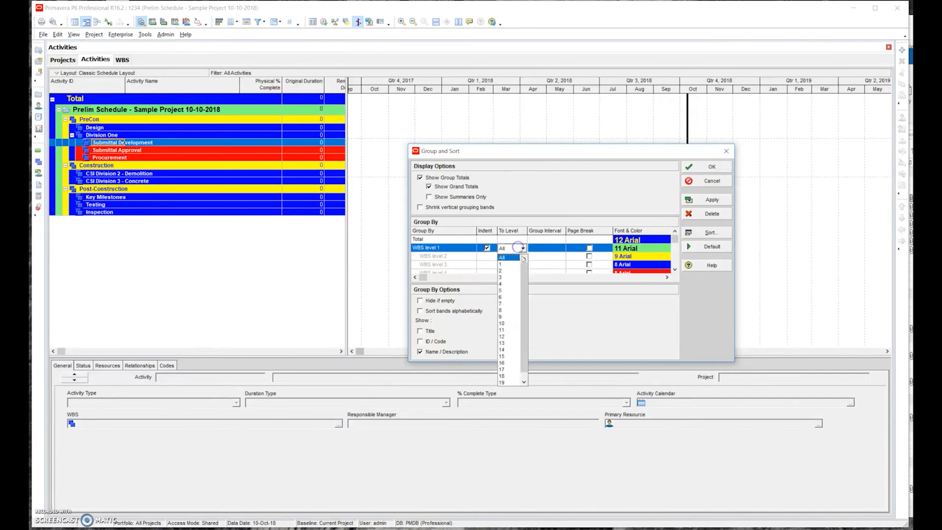
click(510, 265)
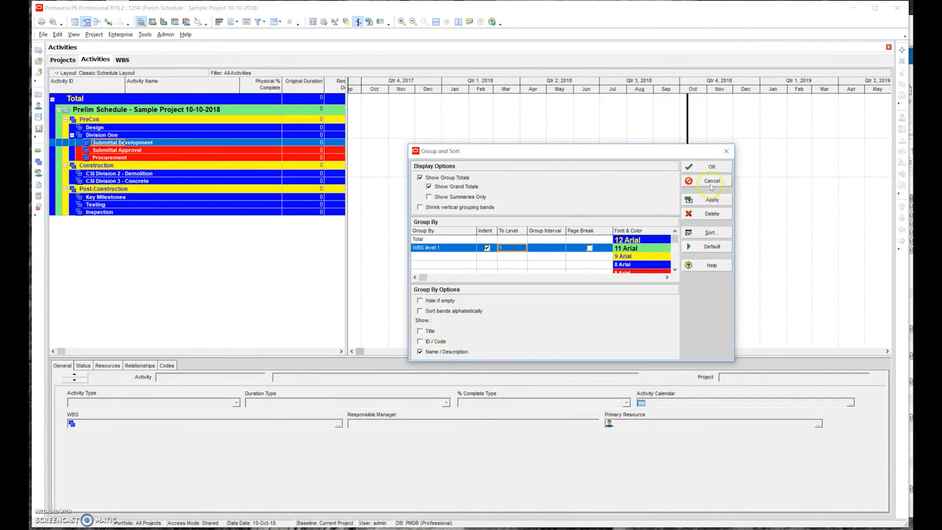
click(701, 200)
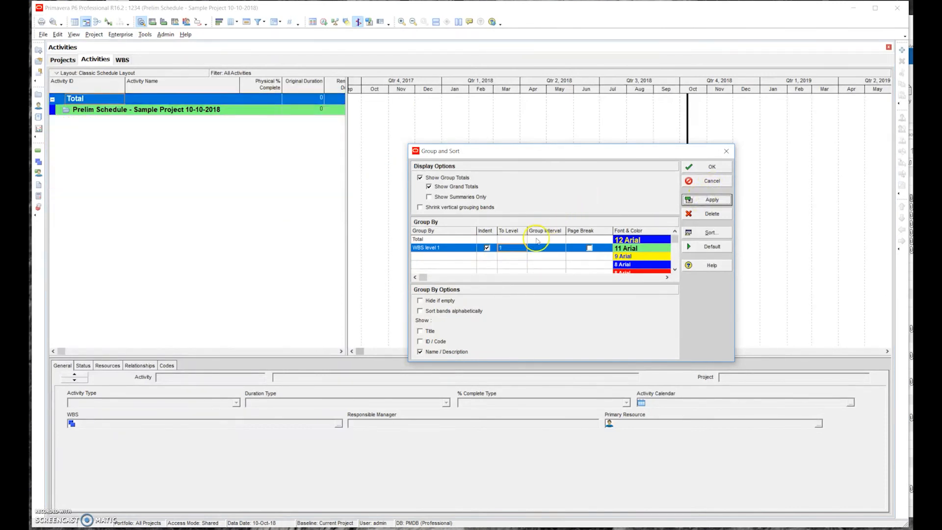
- Extend the WBS grouping to level 2 and then to level 3, applying each setting to the activity table
click(522, 248)
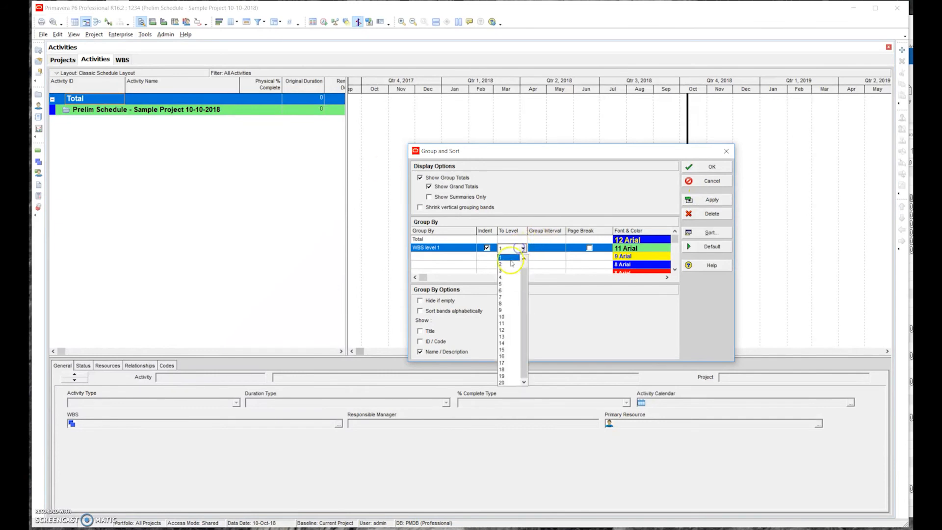
click(507, 255)
click(709, 199)
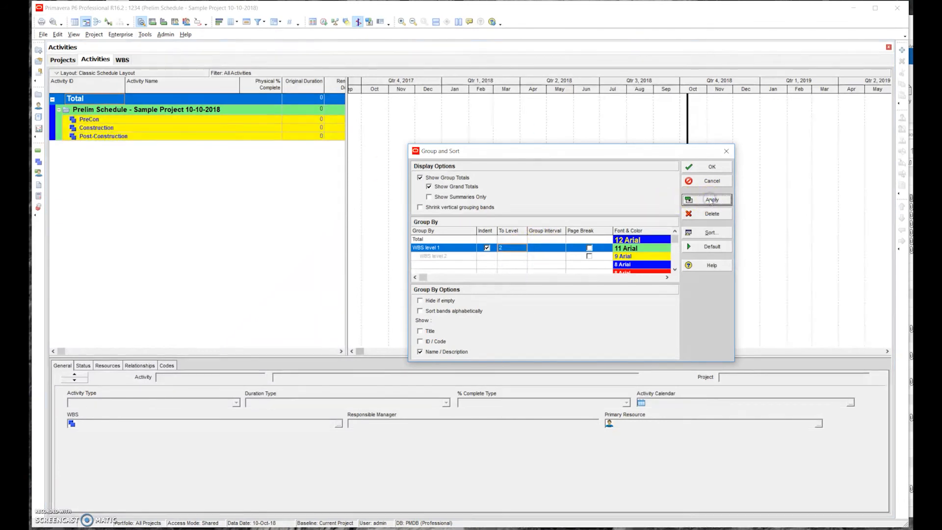
click(519, 248)
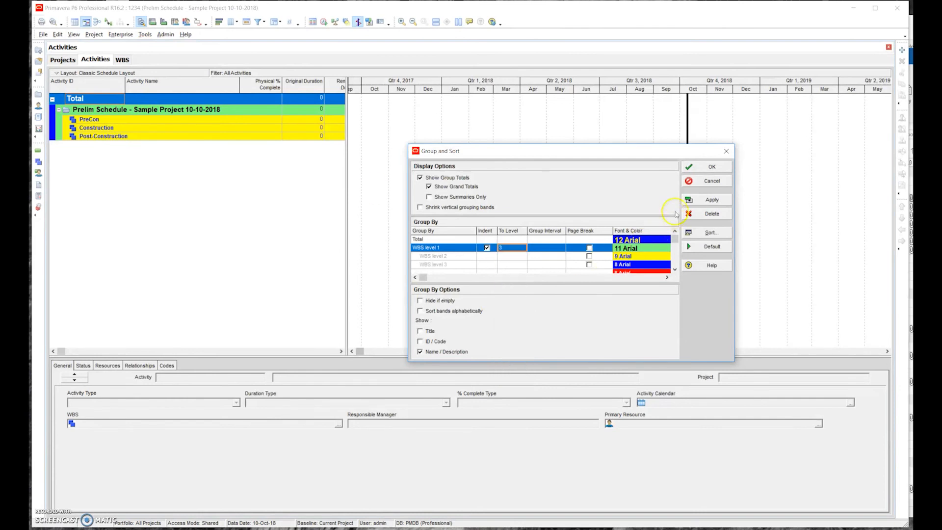
click(702, 200)
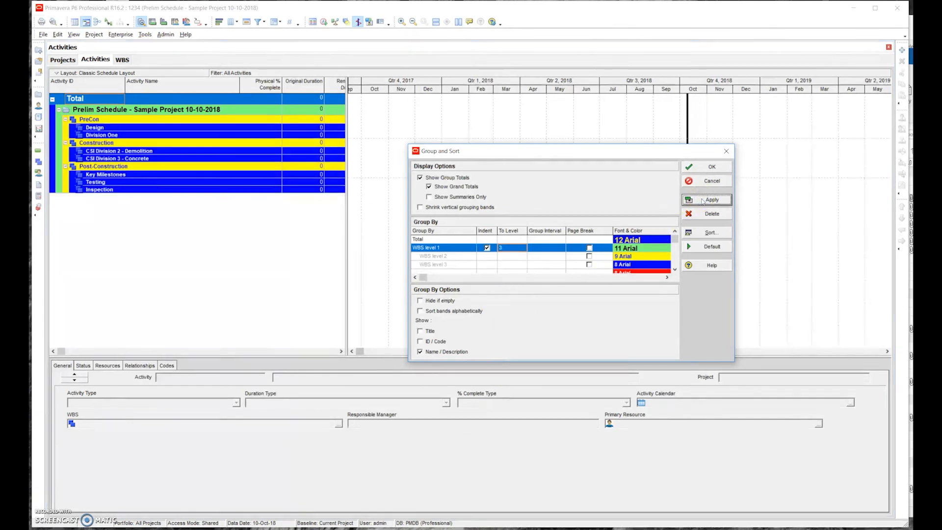
- Set the WBS grouping to level 4 and apply it to the activity table
click(513, 248)
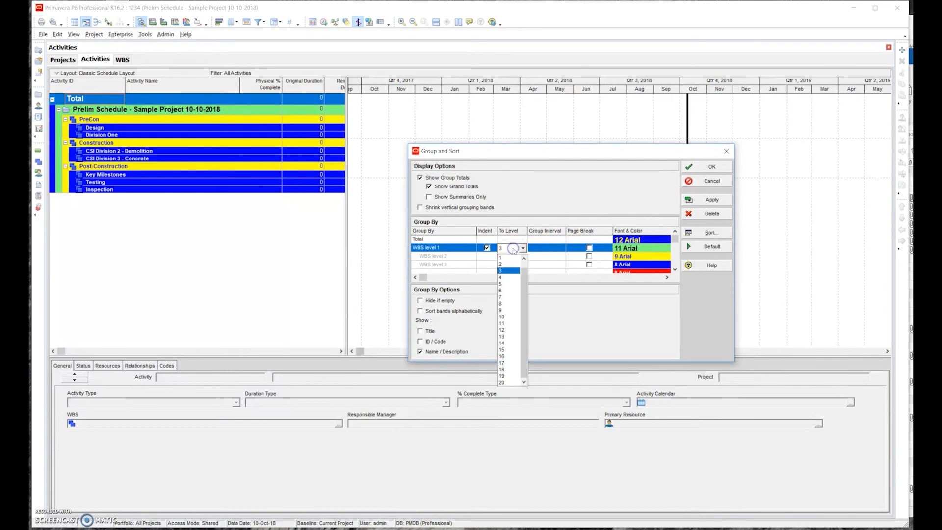
click(510, 277)
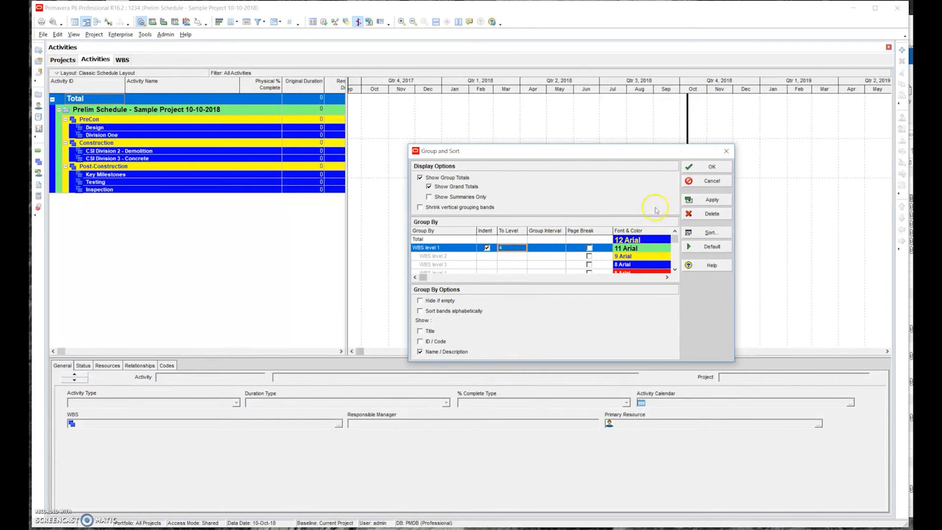
click(711, 201)
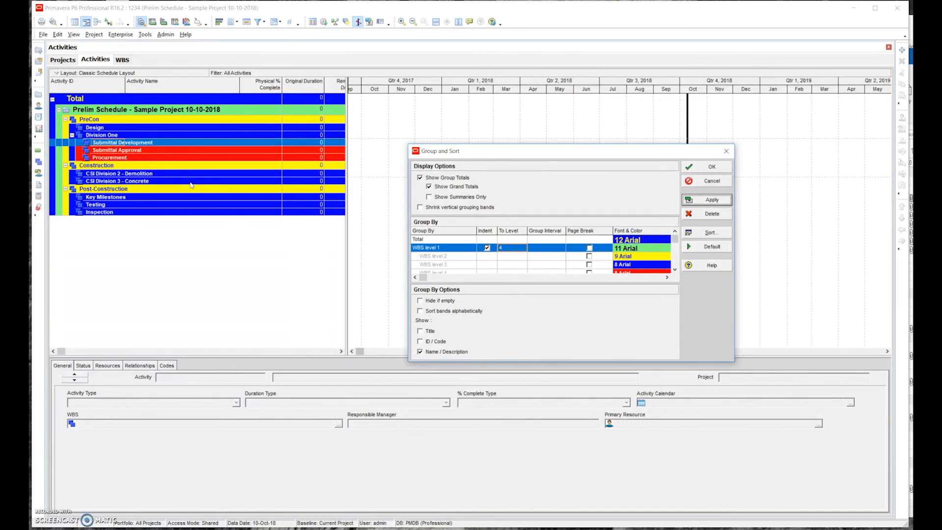
- Try the Show Summaries Only option on the activity table, and turn it off again
click(501, 249)
click(429, 196)
click(699, 201)
click(429, 198)
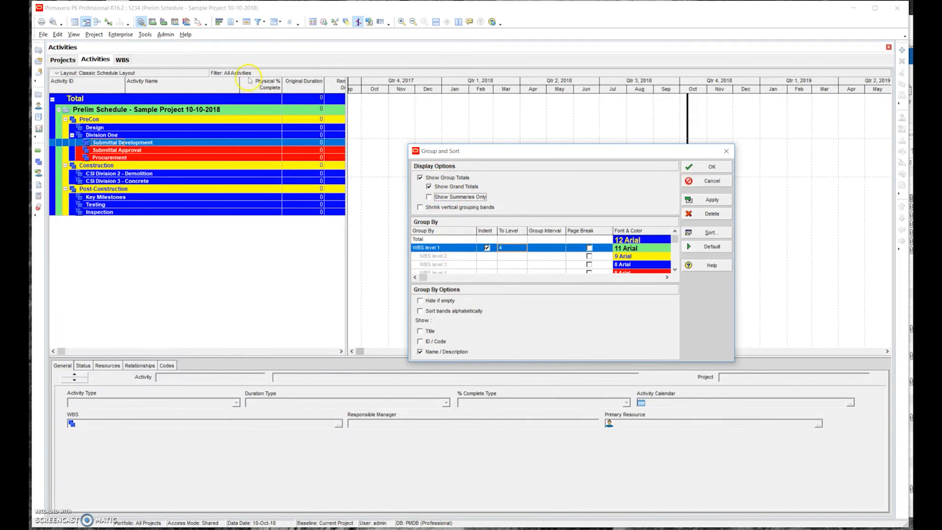
- Turn off Show Grand Totals for the grouping, apply the change and close the Group and Sort settings
click(465, 252)
click(466, 240)
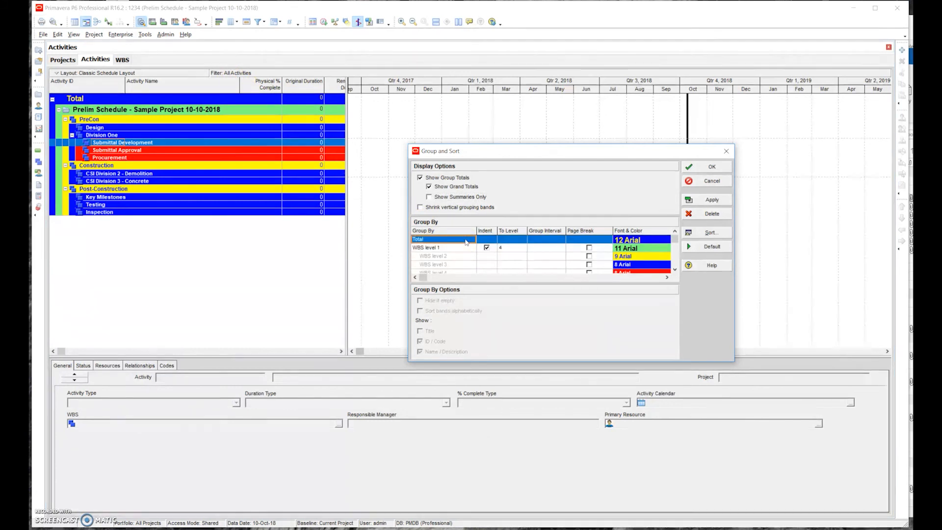
click(551, 195)
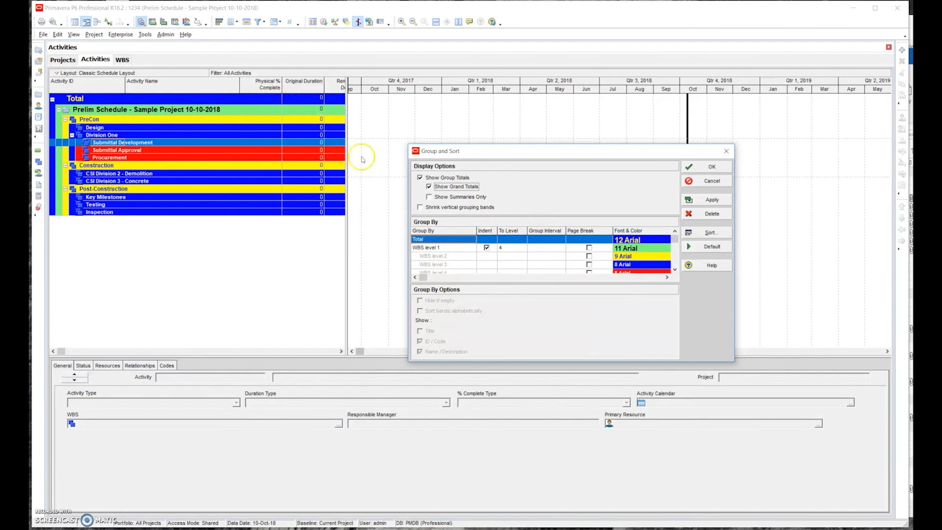
click(432, 248)
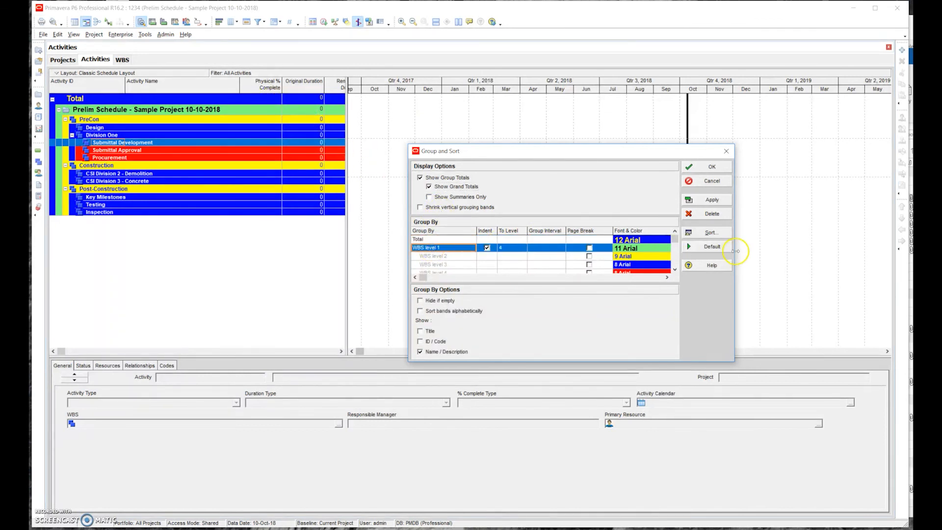
click(434, 239)
click(428, 187)
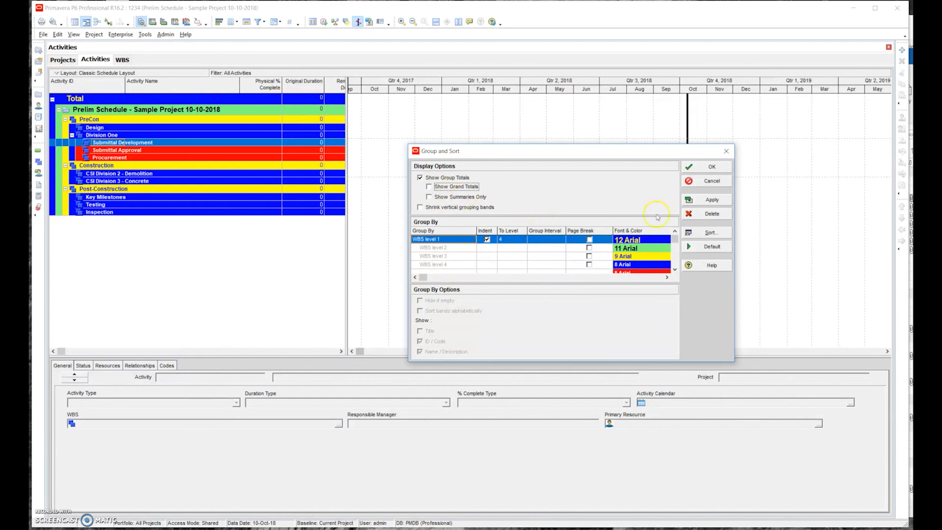
click(711, 199)
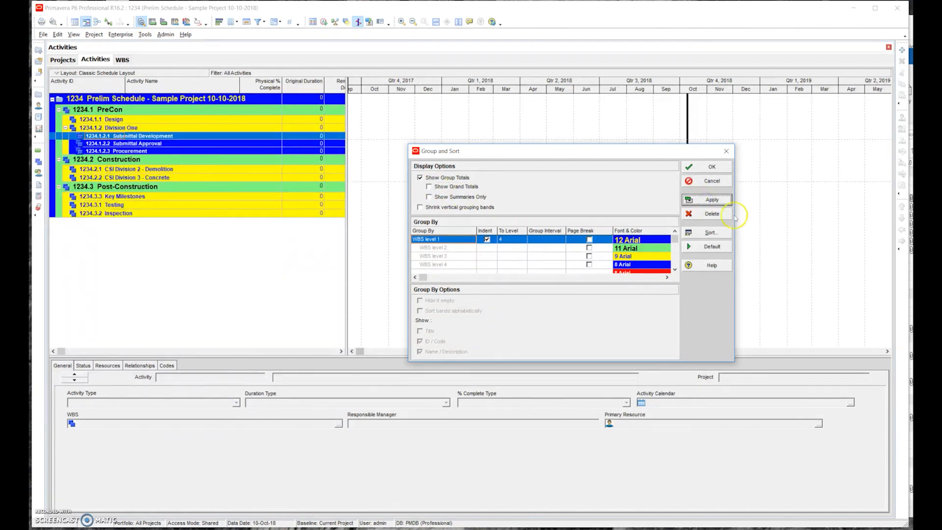
click(699, 168)
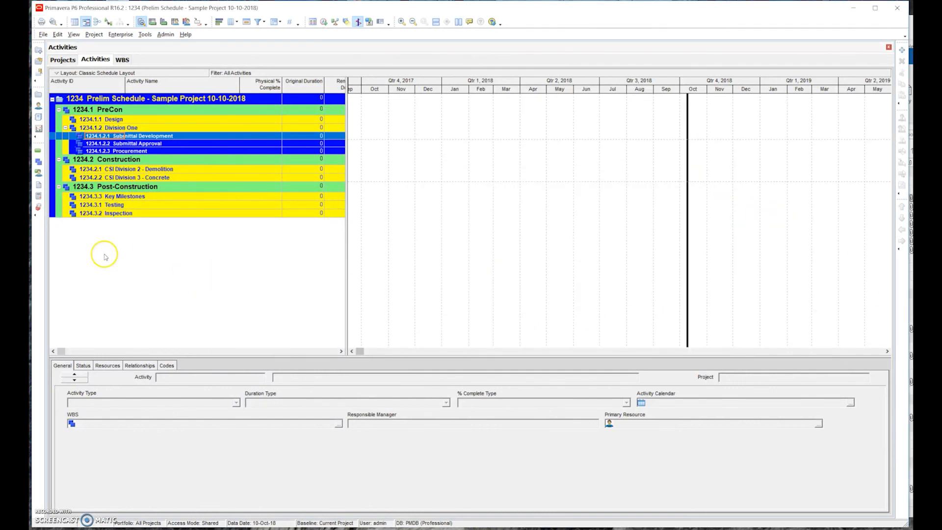
- Review the project's structure in the WBS view and return to the Activities view
click(122, 59)
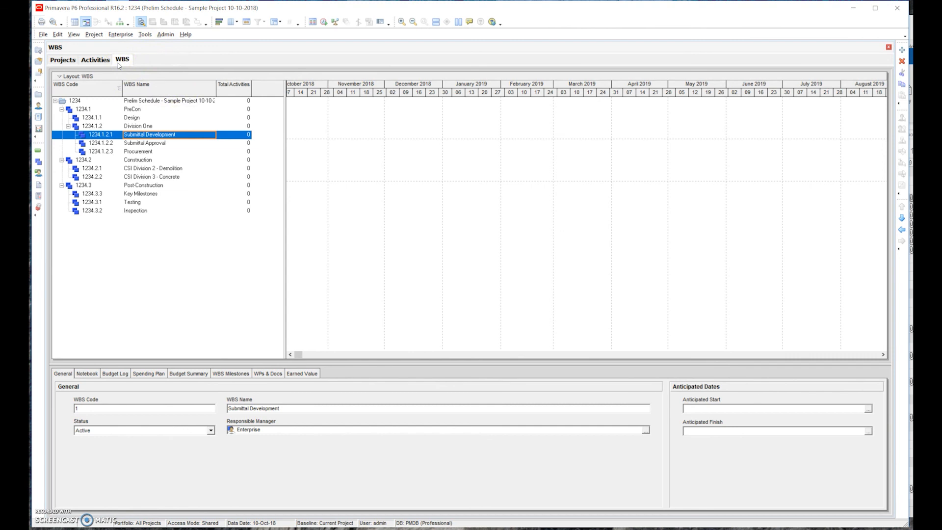
click(96, 64)
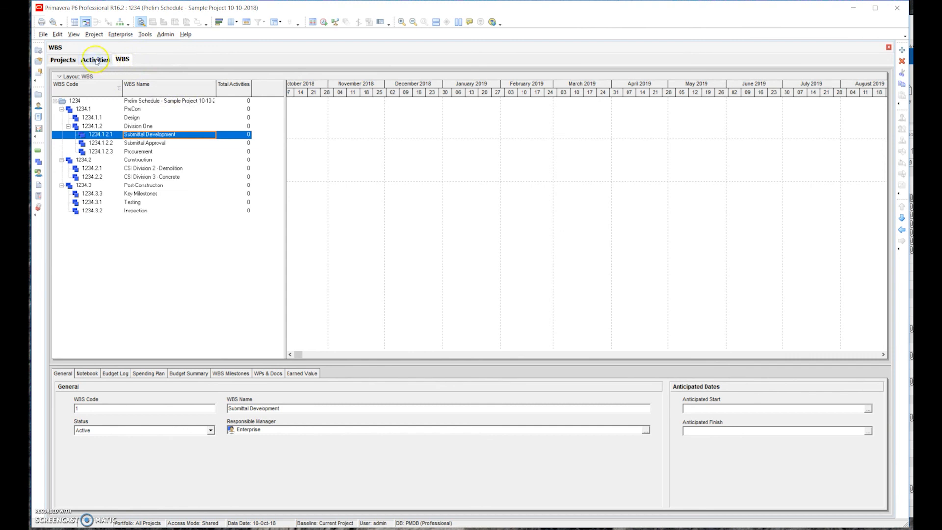